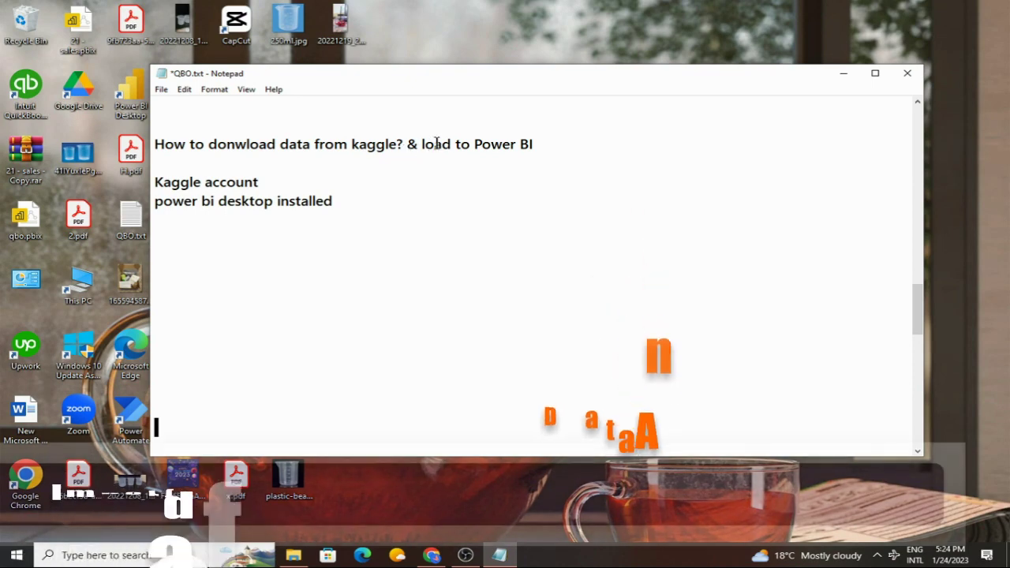
# Load kaggle.com in Chrome and collapse Kaggle's left navigation sidebar
pyautogui.click(546, 144)
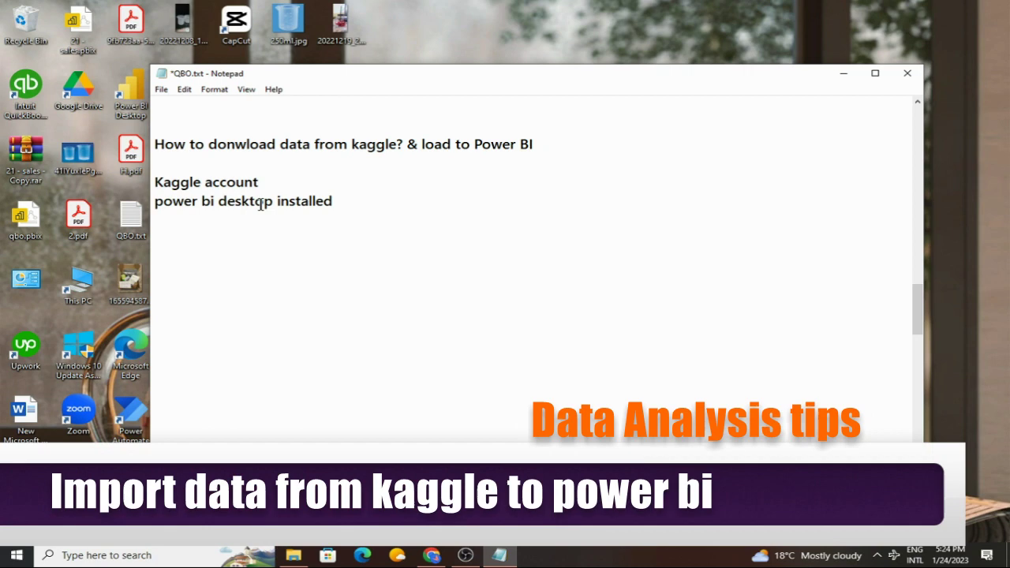
pyautogui.click(362, 201)
pyautogui.click(432, 555)
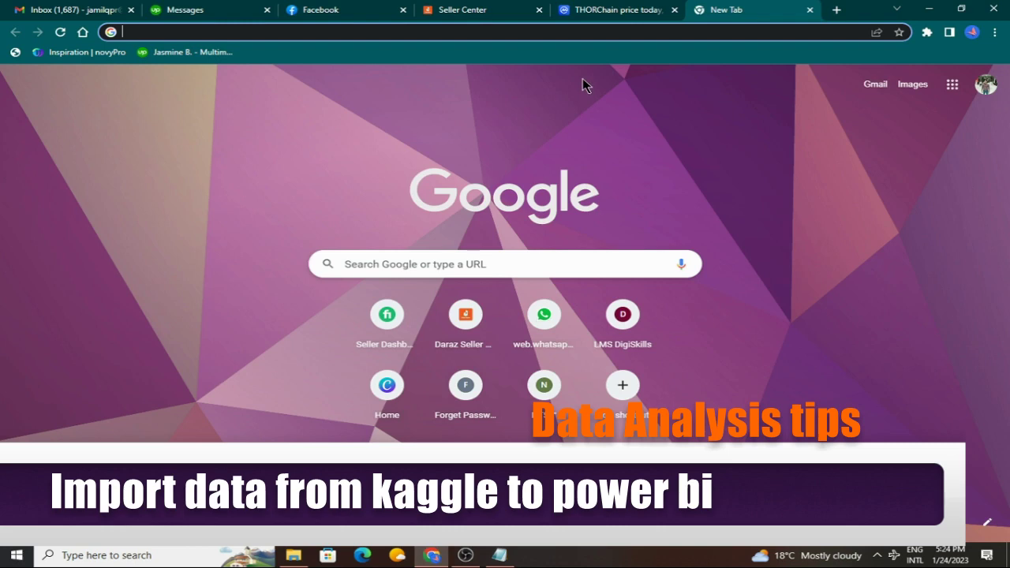
pyautogui.click(559, 35)
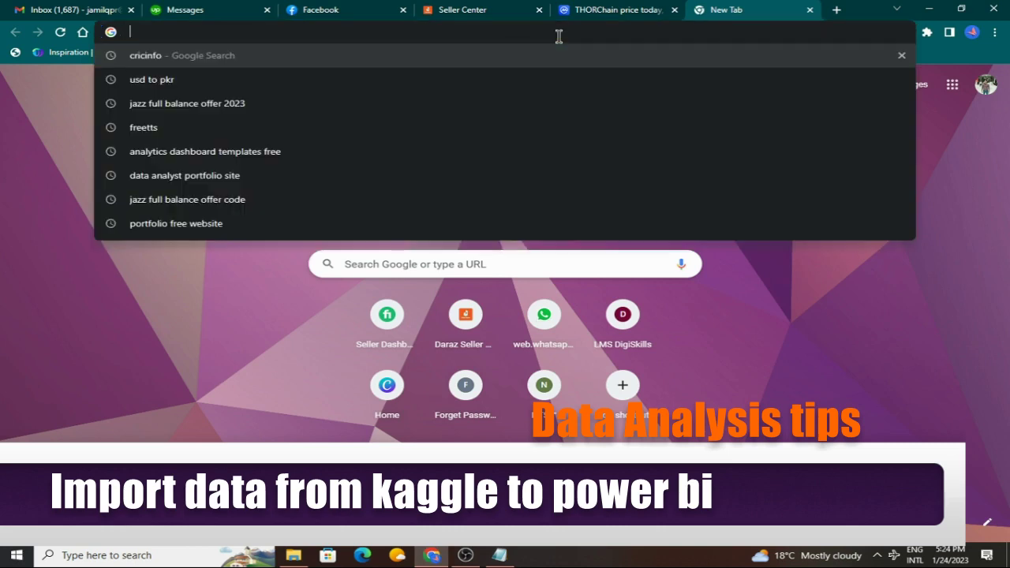
pyautogui.write('kagg')
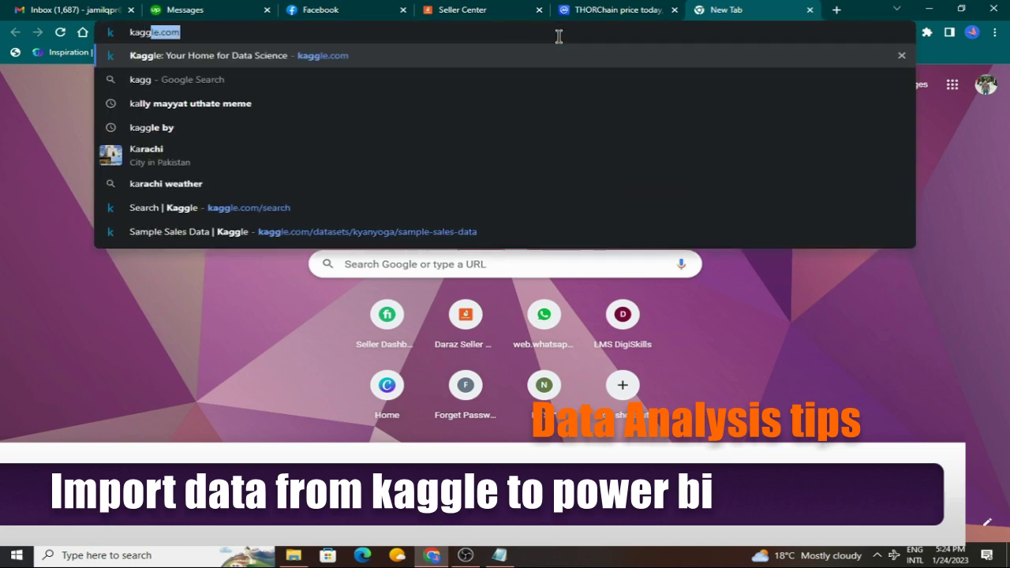
pyautogui.write('le.com')
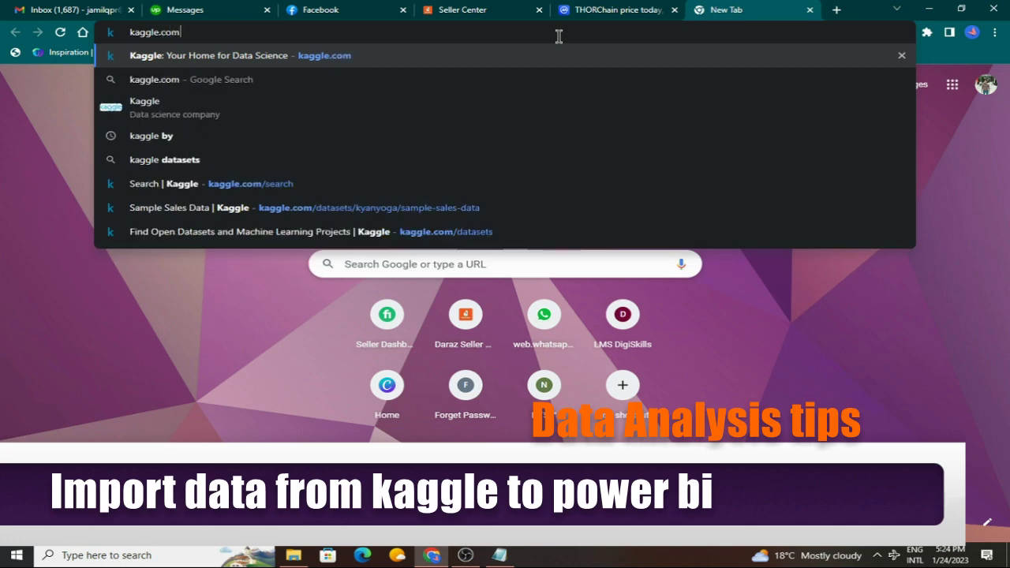
pyautogui.press('Return')
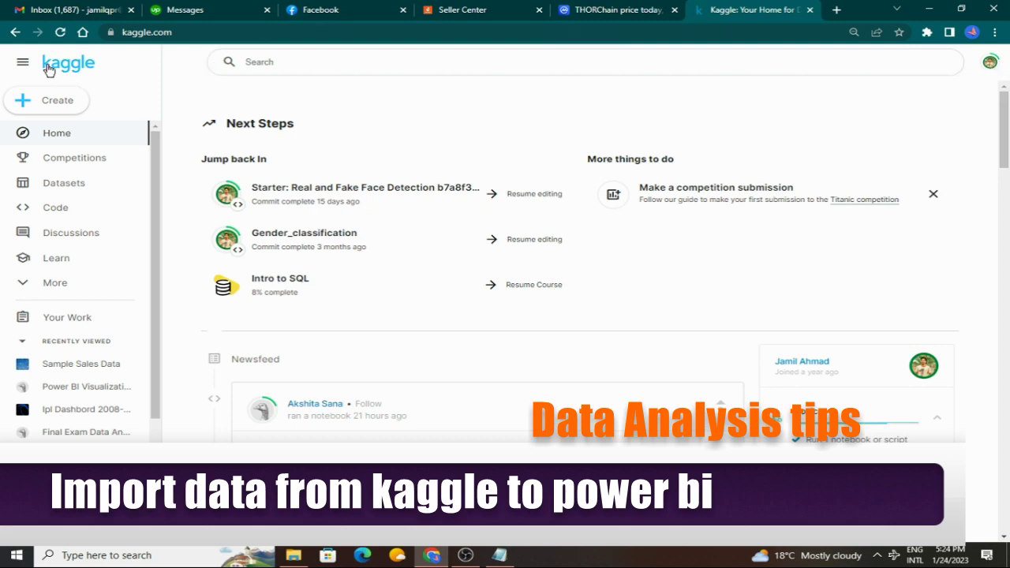
pyautogui.click(22, 62)
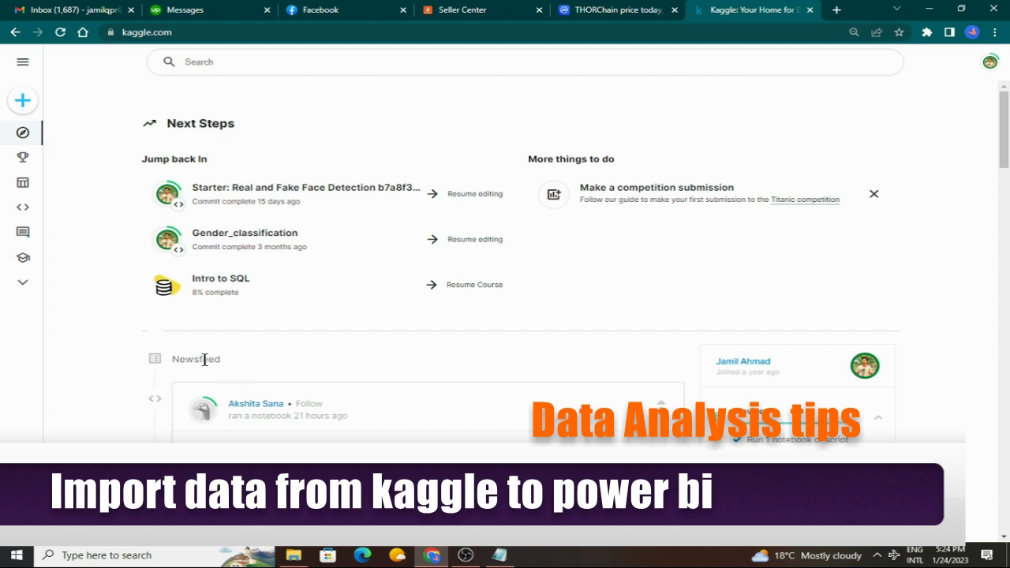
# Search Kaggle for 'sales dataset' and open the Superstore Sales Dataset result
pyautogui.click(191, 63)
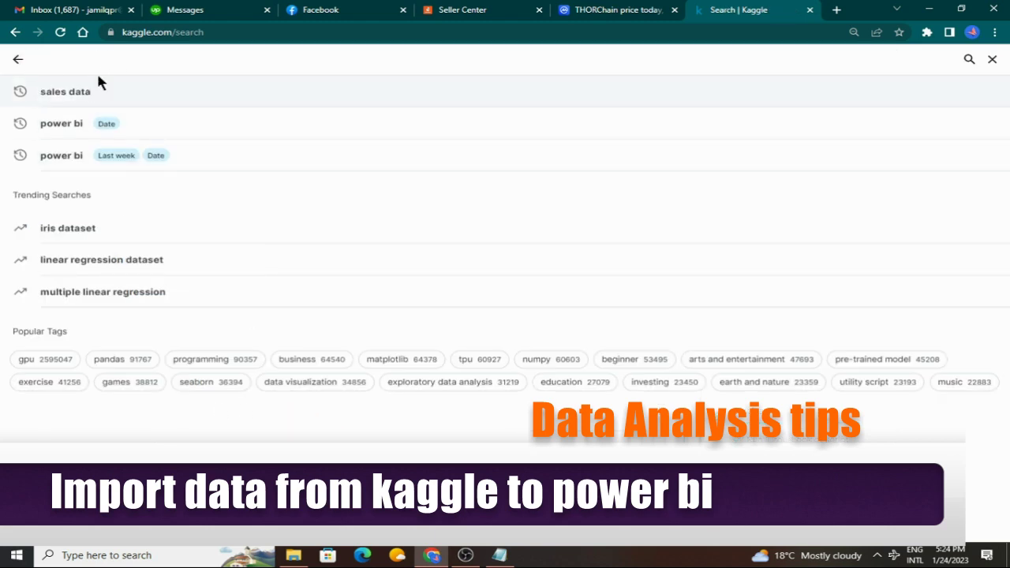
pyautogui.write('sa')
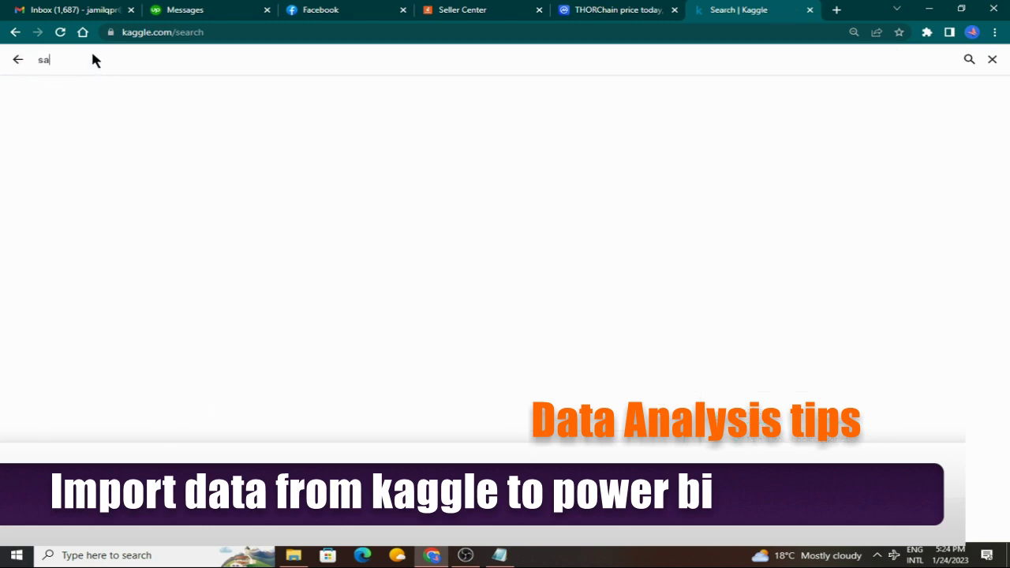
pyautogui.write('les data')
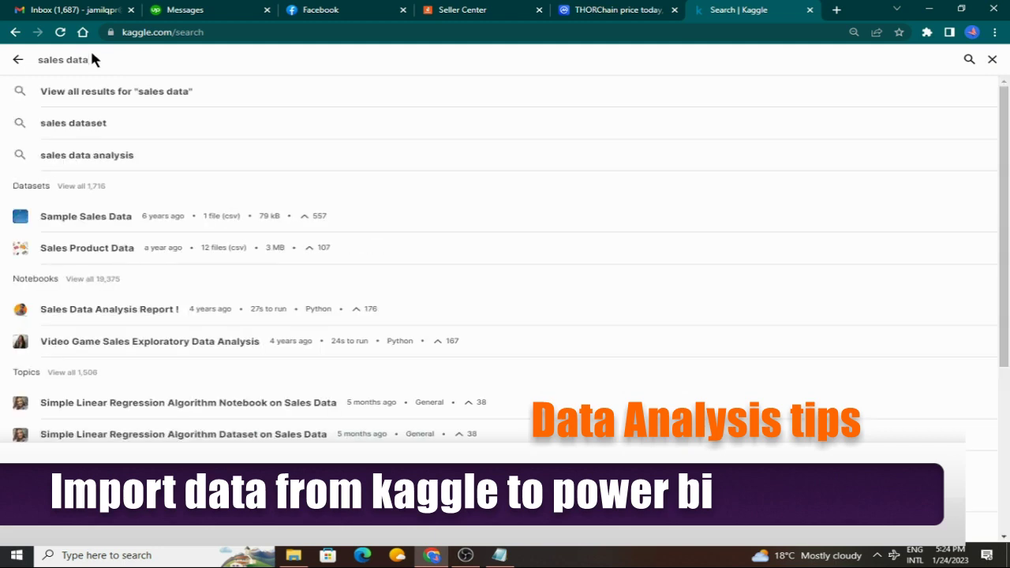
pyautogui.click(113, 123)
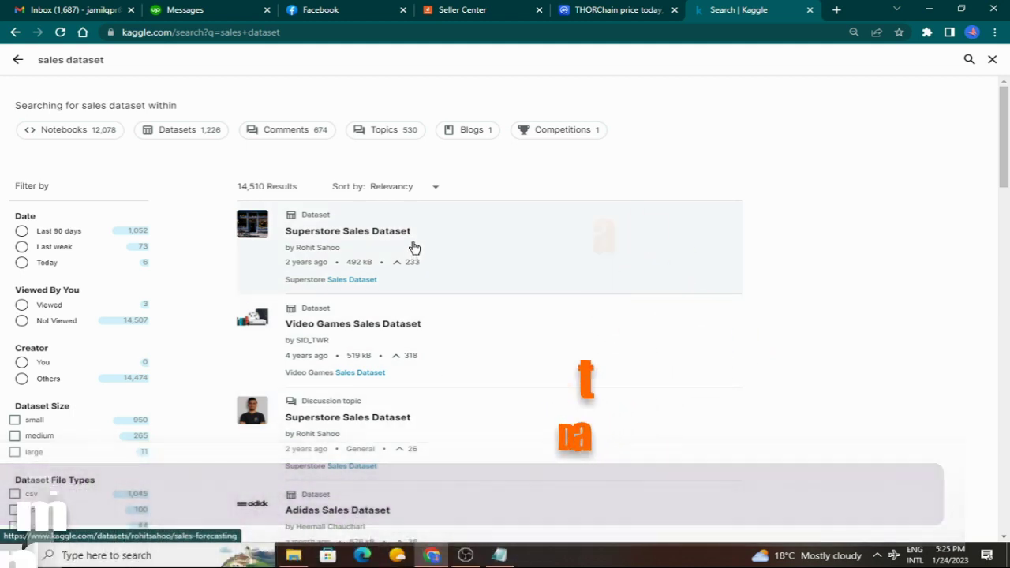
pyautogui.click(413, 247)
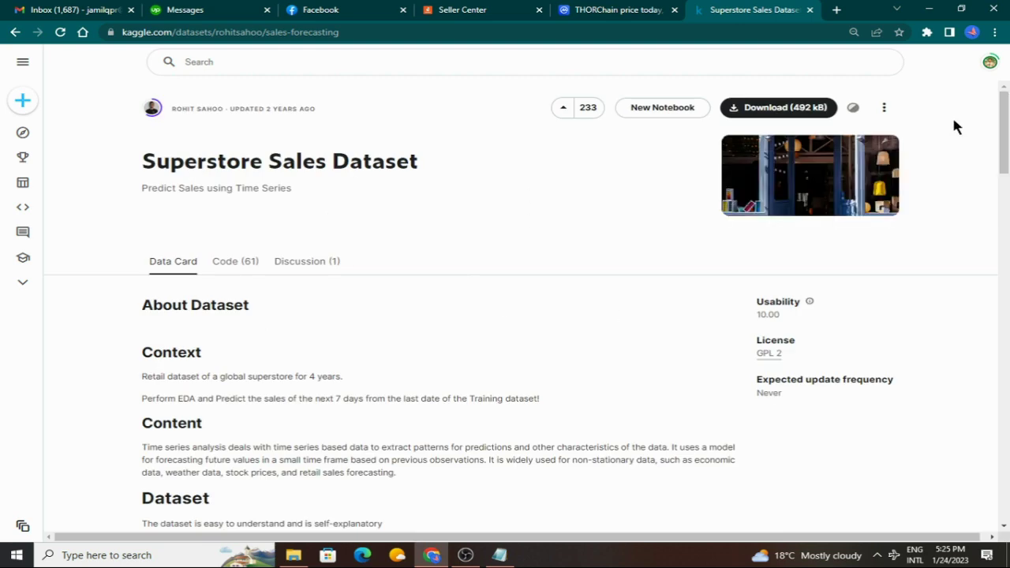
# Review the train.csv preview's Column statistics, Compact table and Detail view
pyautogui.scroll(-2, 955, 126)
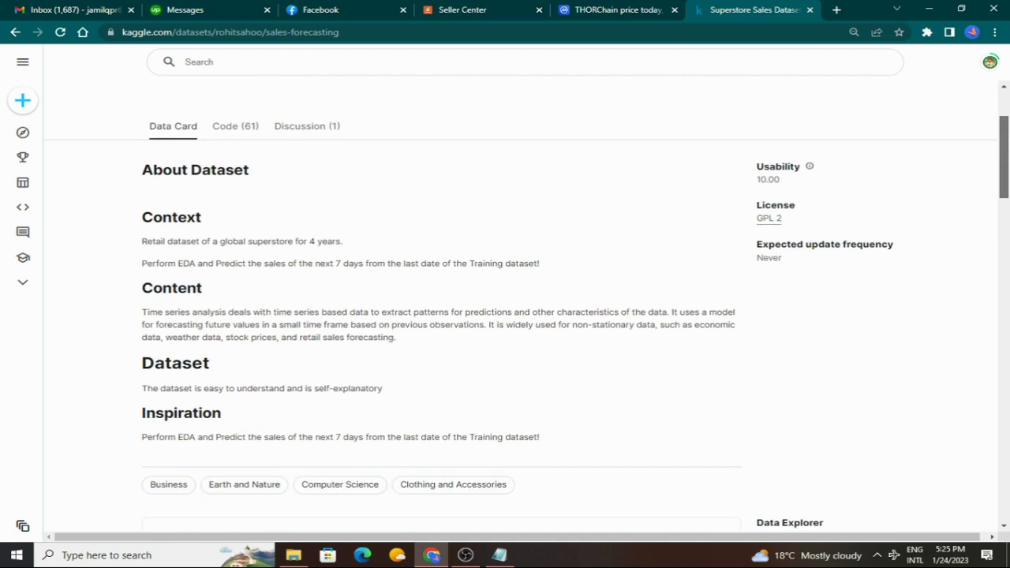
pyautogui.scroll(-5, 1007, 221)
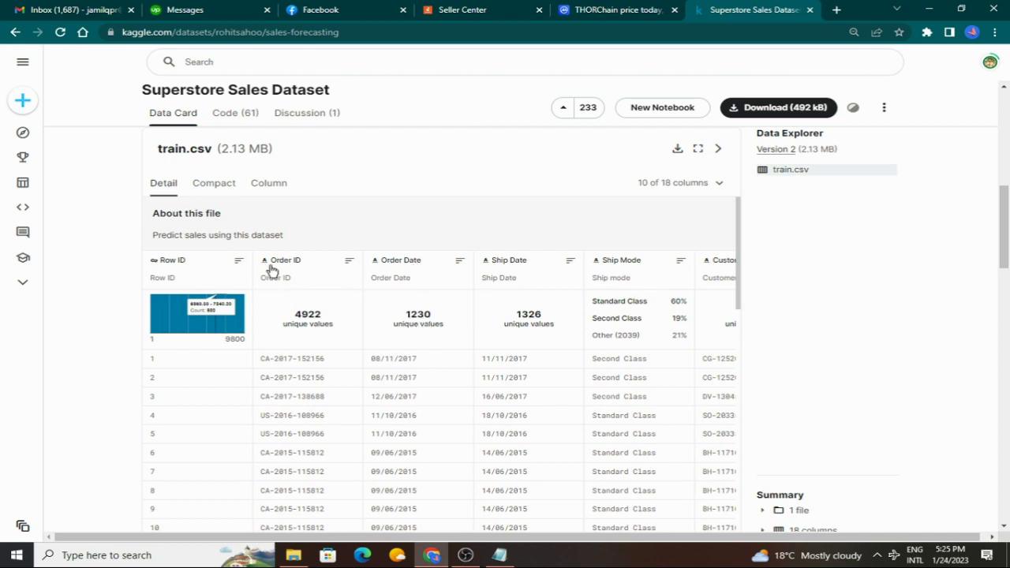
pyautogui.click(269, 184)
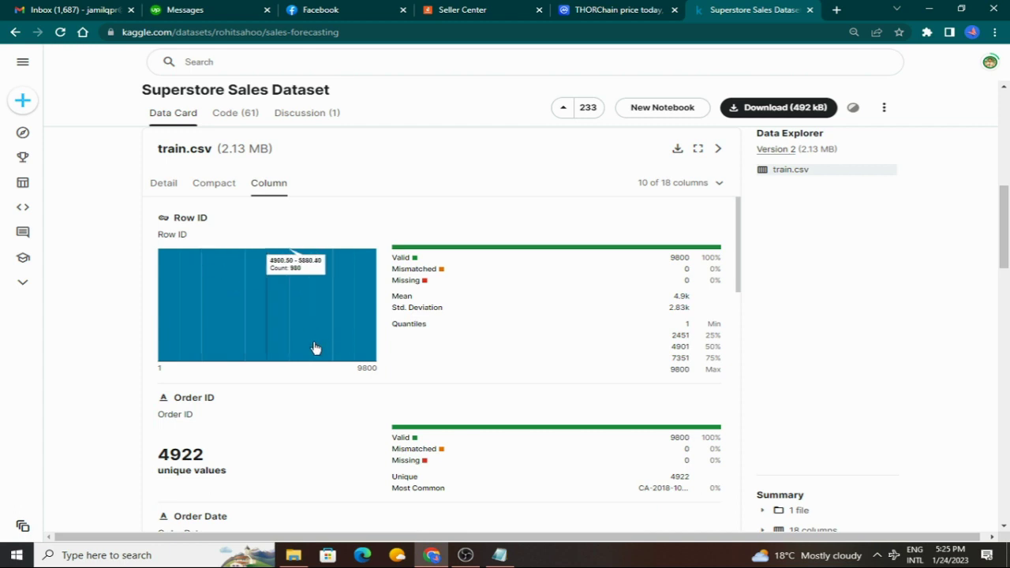
pyautogui.scroll(-4, 314, 347)
pyautogui.scroll(-4, 196, 460)
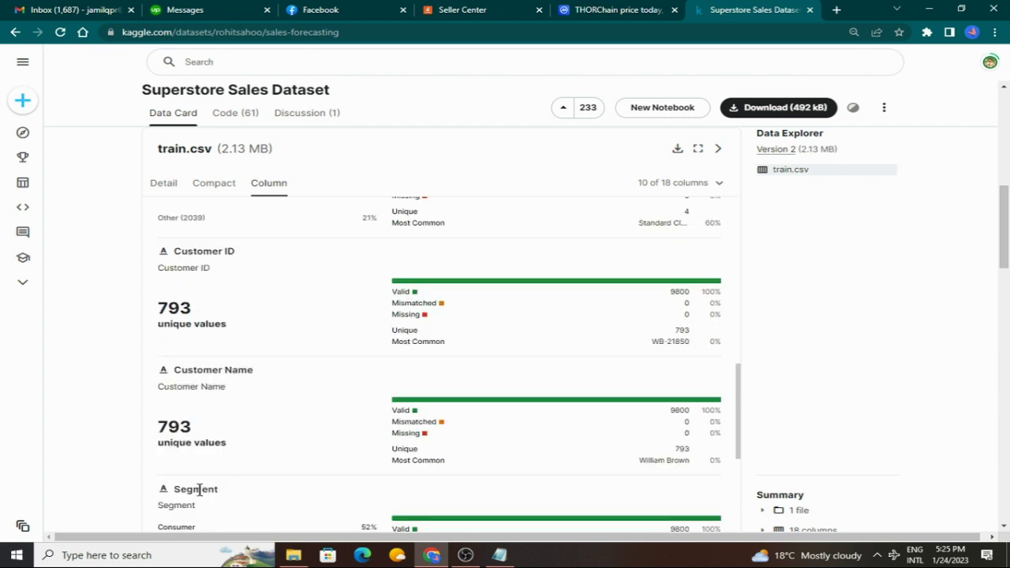
pyautogui.scroll(8, 198, 474)
pyautogui.click(197, 185)
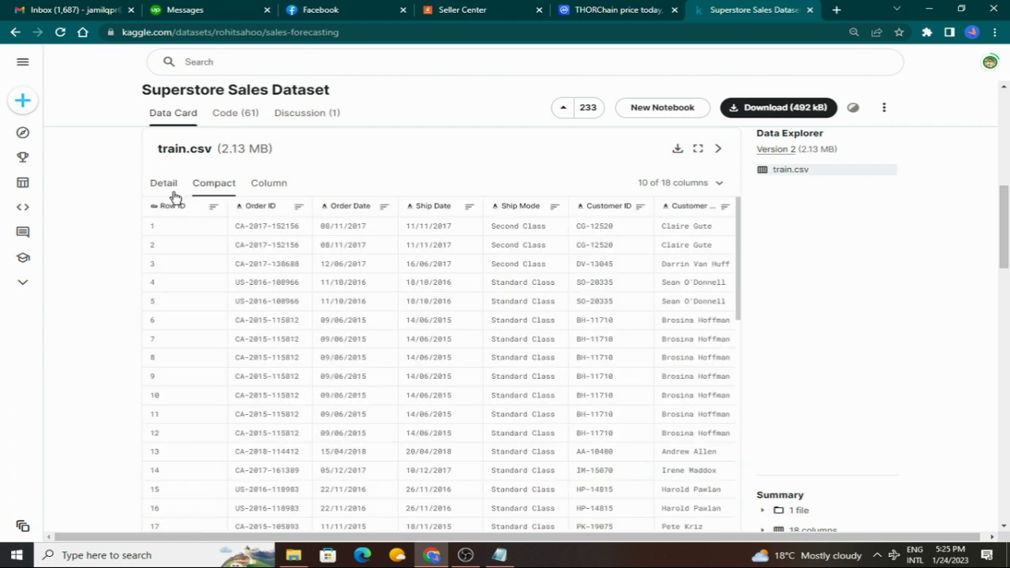
pyautogui.click(164, 183)
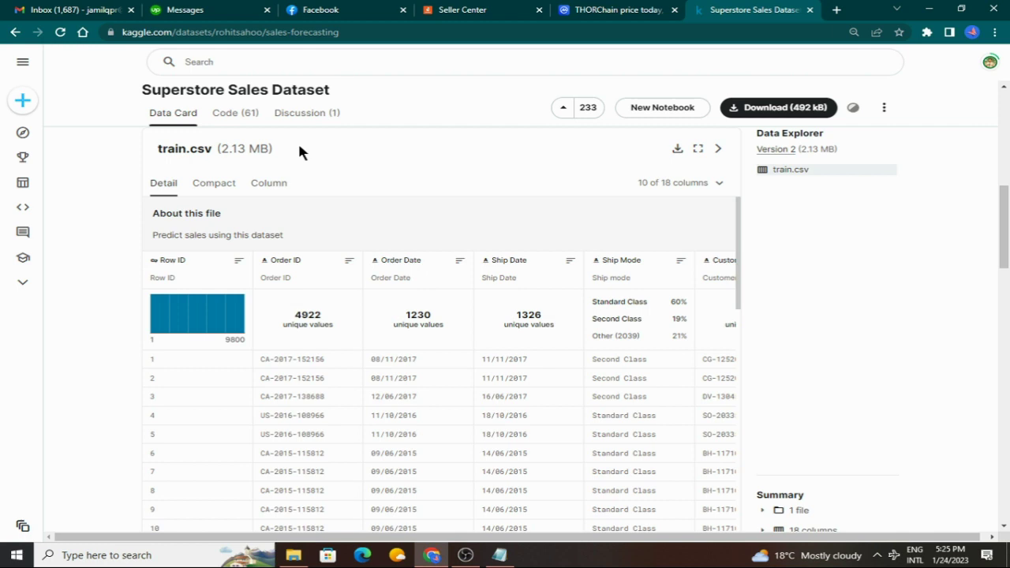
# Download train.csv.zip and extract train.csv to the Desktop with WinRAR, then close WinRAR
pyautogui.click(683, 154)
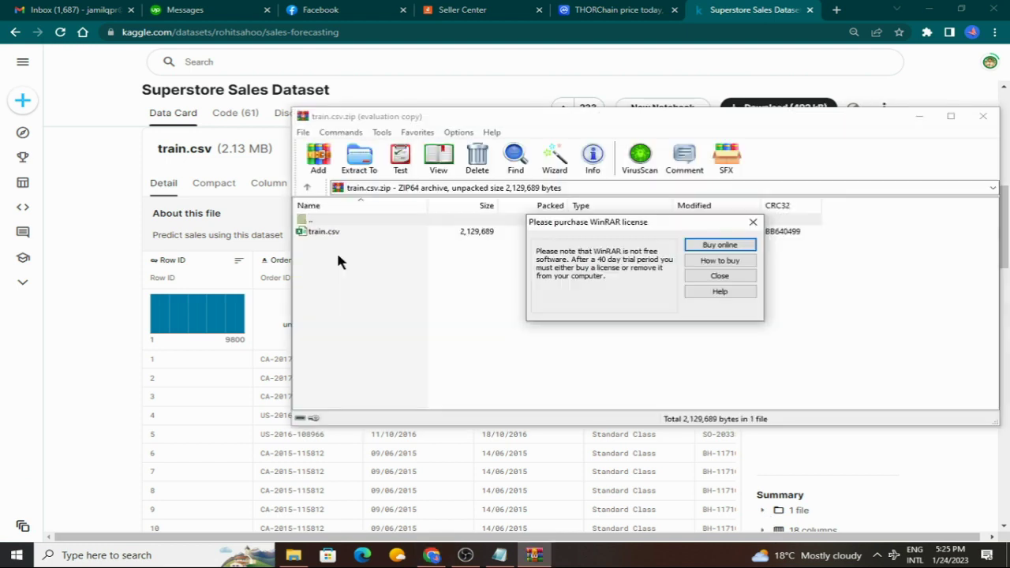
pyautogui.click(722, 276)
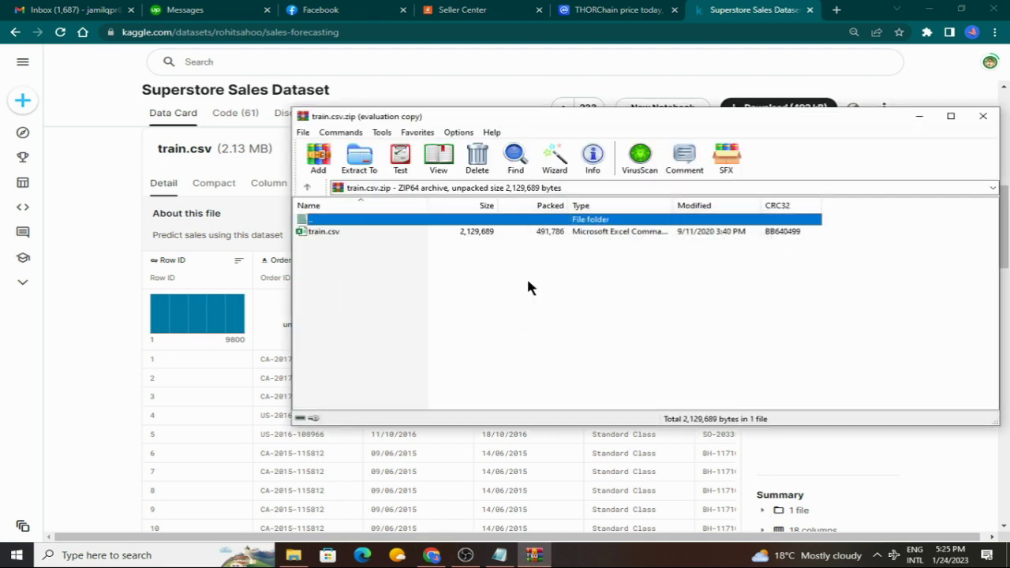
pyautogui.click(339, 234)
pyautogui.click(361, 162)
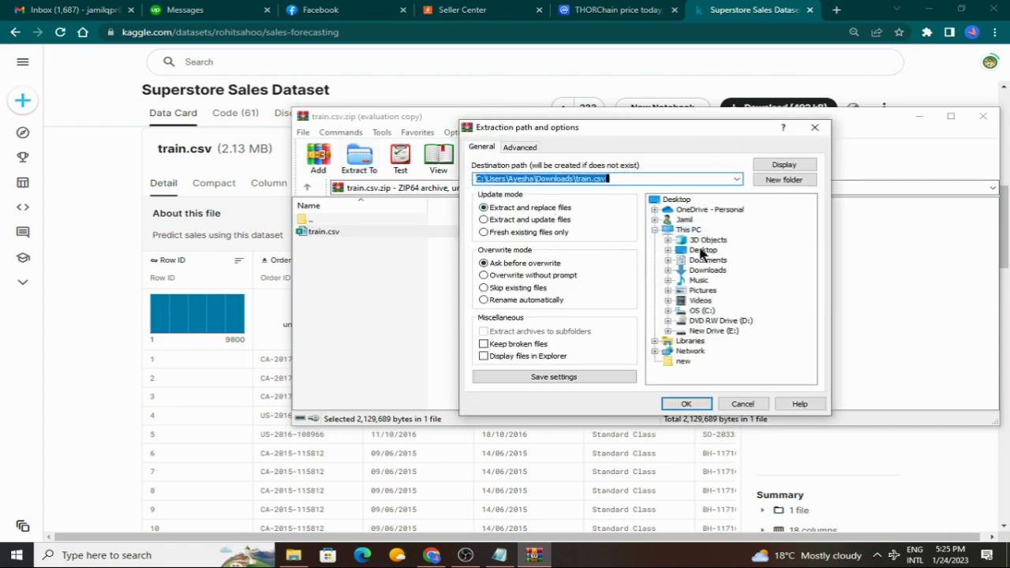
pyautogui.click(703, 251)
pyautogui.click(686, 403)
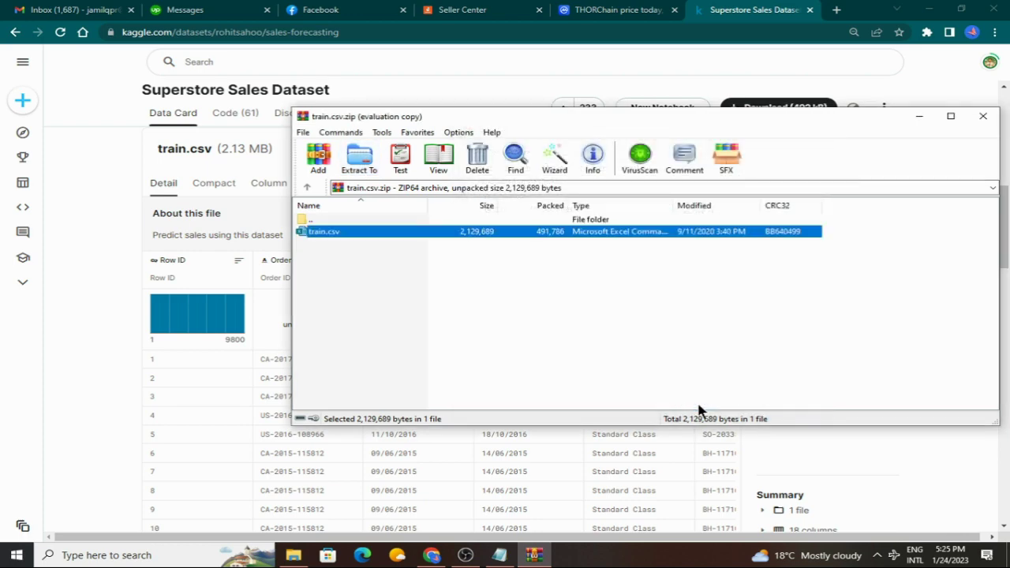
pyautogui.click(984, 116)
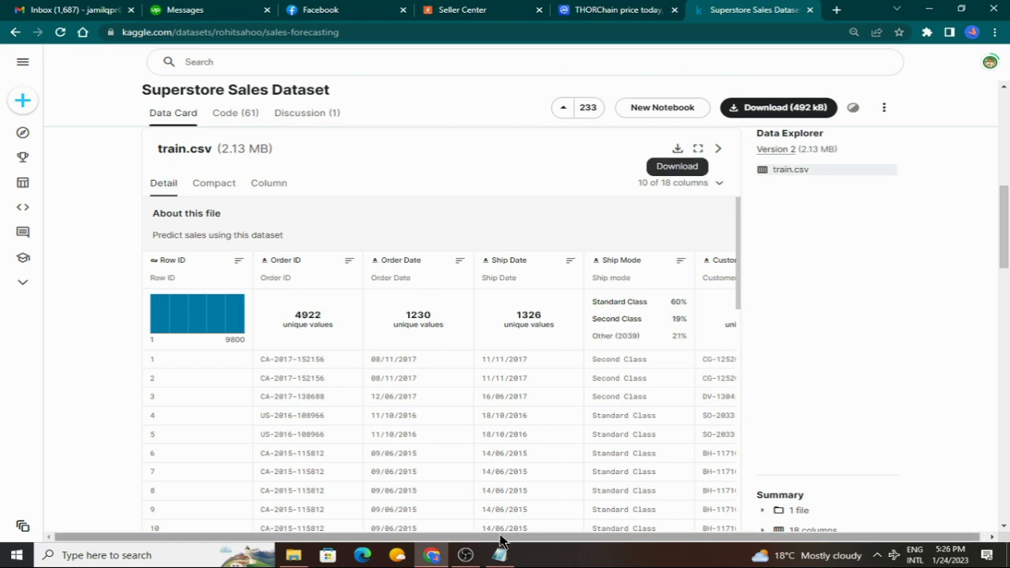
# Clear the desktop, review the Order ID through Segment headings, and widen the Segment column
pyautogui.click(436, 554)
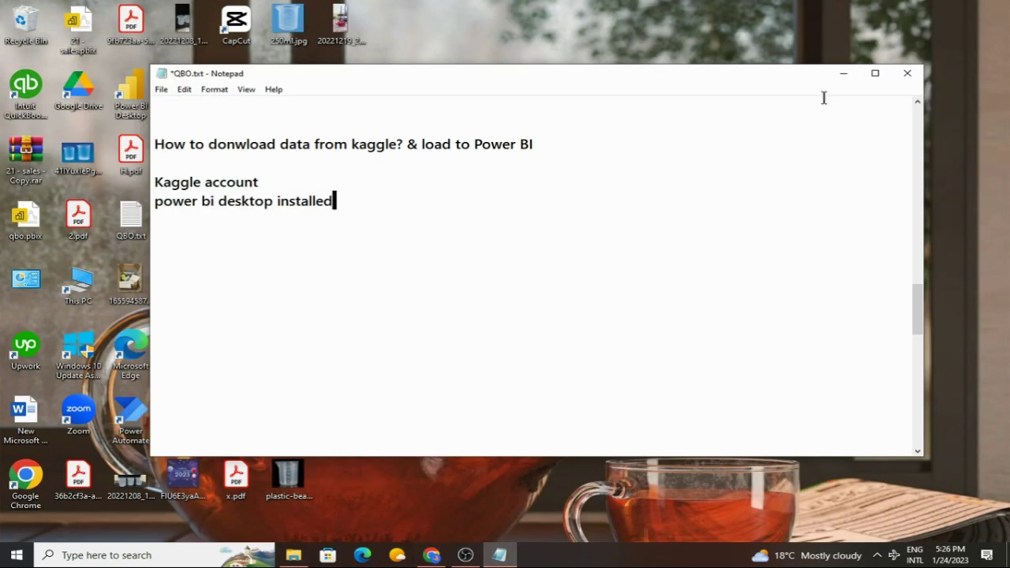
pyautogui.click(853, 73)
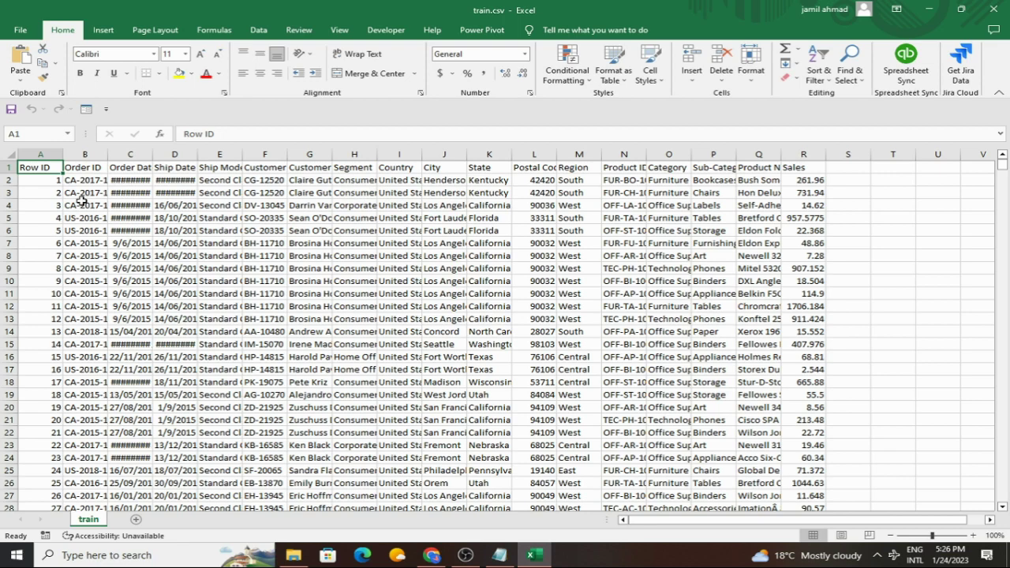
pyautogui.click(87, 167)
pyautogui.click(134, 168)
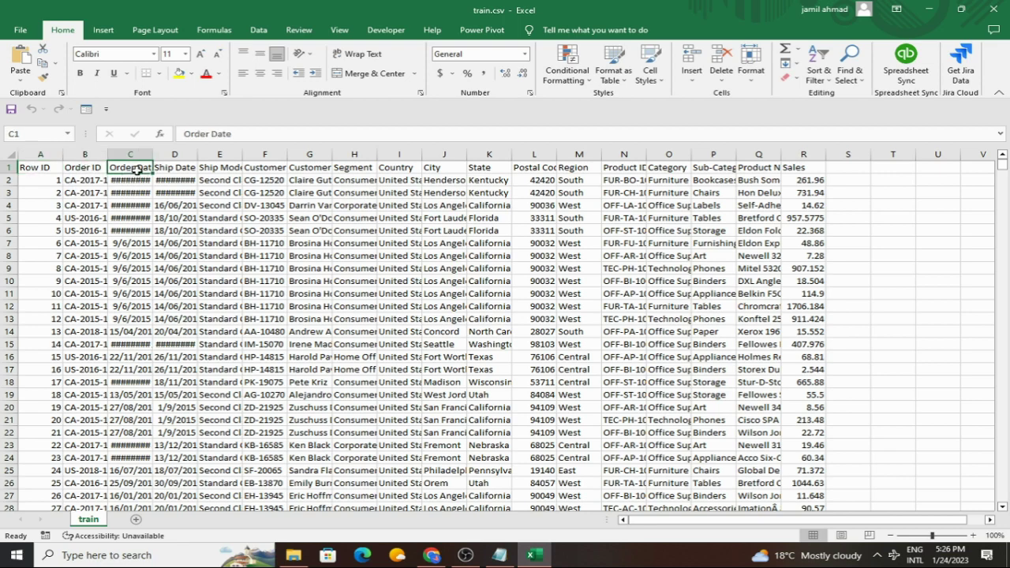
pyautogui.click(172, 169)
pyautogui.click(227, 166)
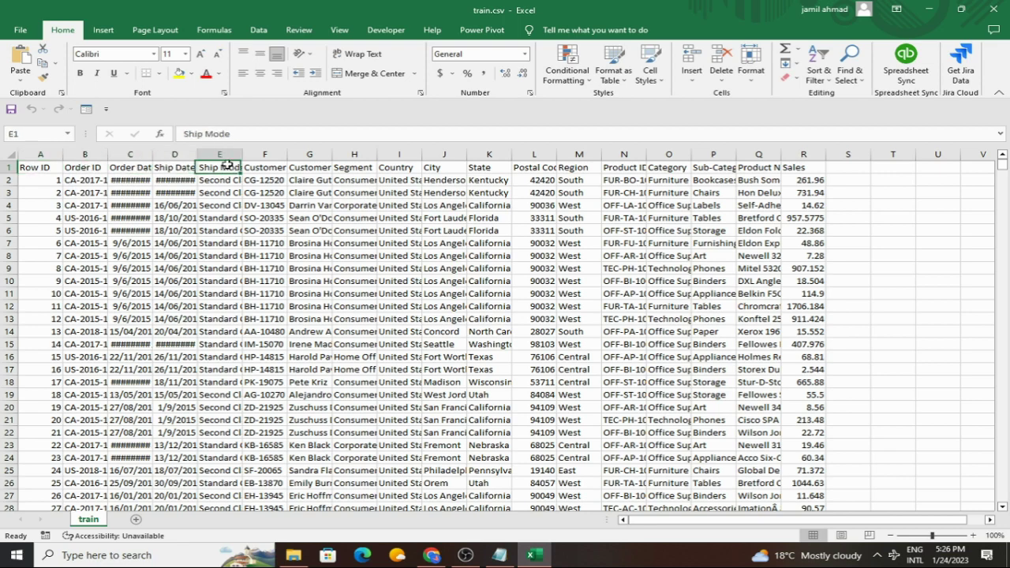
pyautogui.click(266, 164)
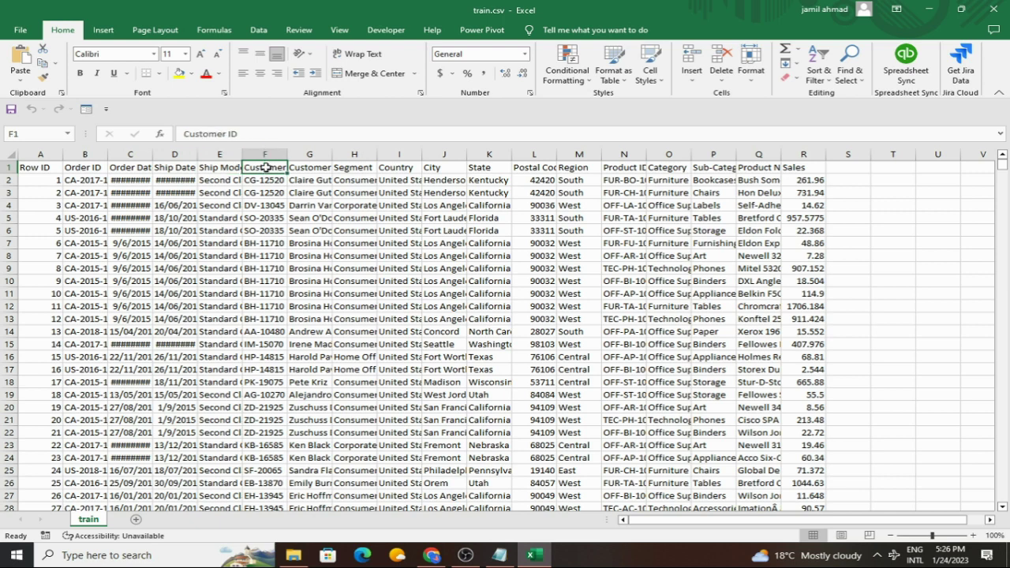
pyautogui.click(312, 168)
pyautogui.click(350, 168)
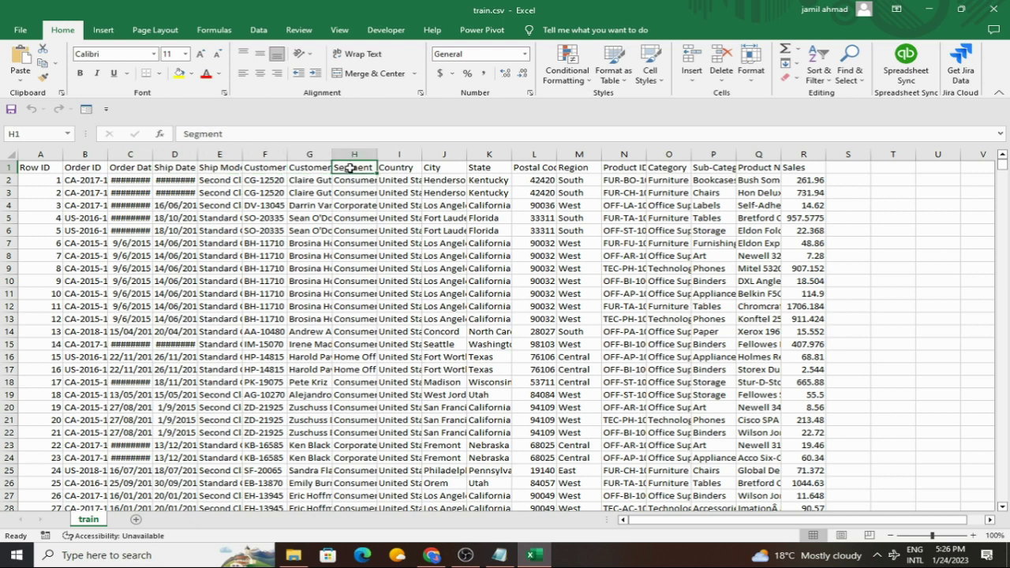
pyautogui.moveTo(378, 154); pyautogui.dragTo(397, 154)
# Review the Country through Sales headings and sample Order Date and Order ID values
pyautogui.click(422, 165)
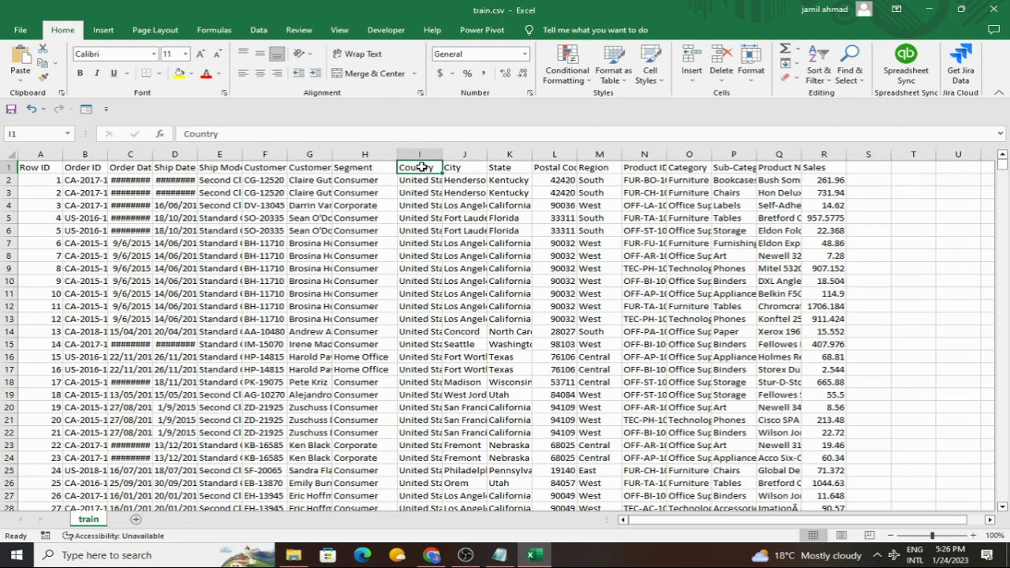
pyautogui.click(470, 169)
pyautogui.click(518, 167)
pyautogui.click(580, 167)
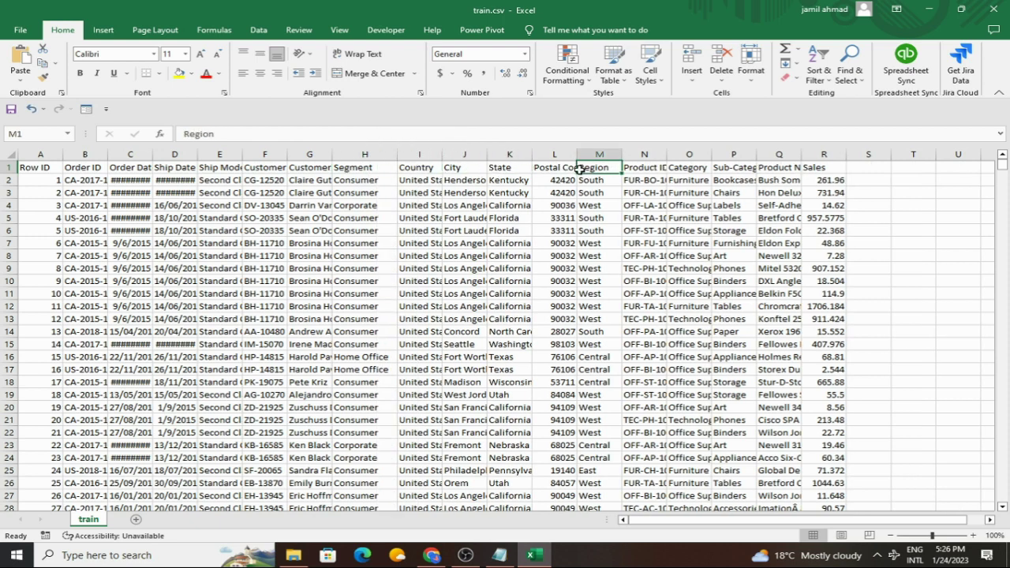
pyautogui.click(647, 173)
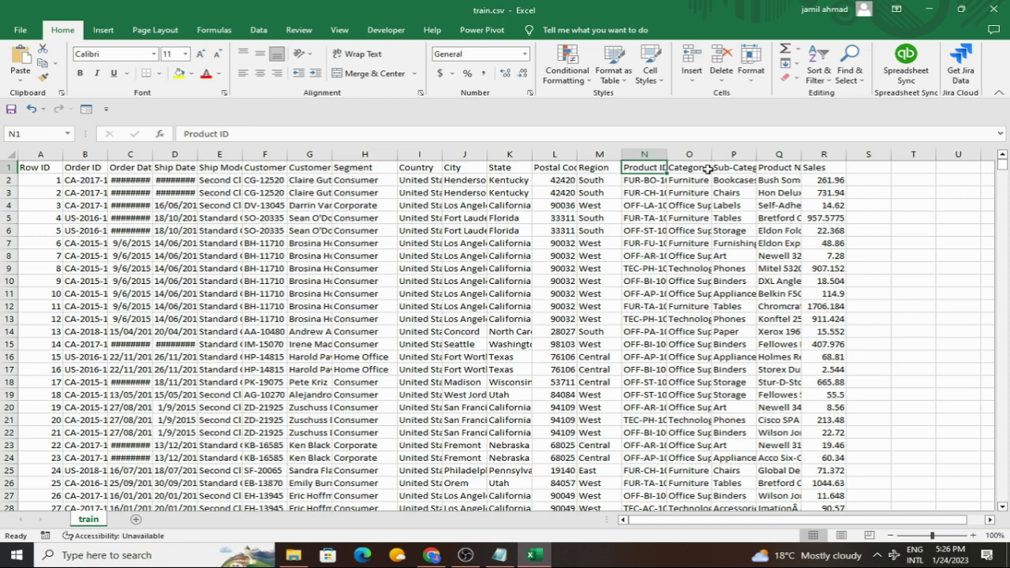
pyautogui.click(679, 167)
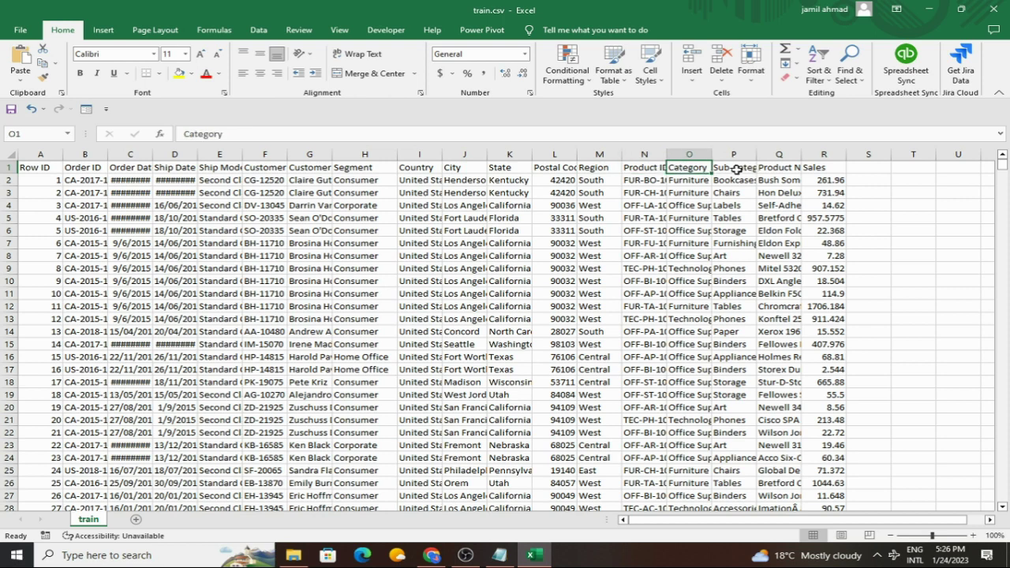
pyautogui.click(736, 167)
pyautogui.click(780, 168)
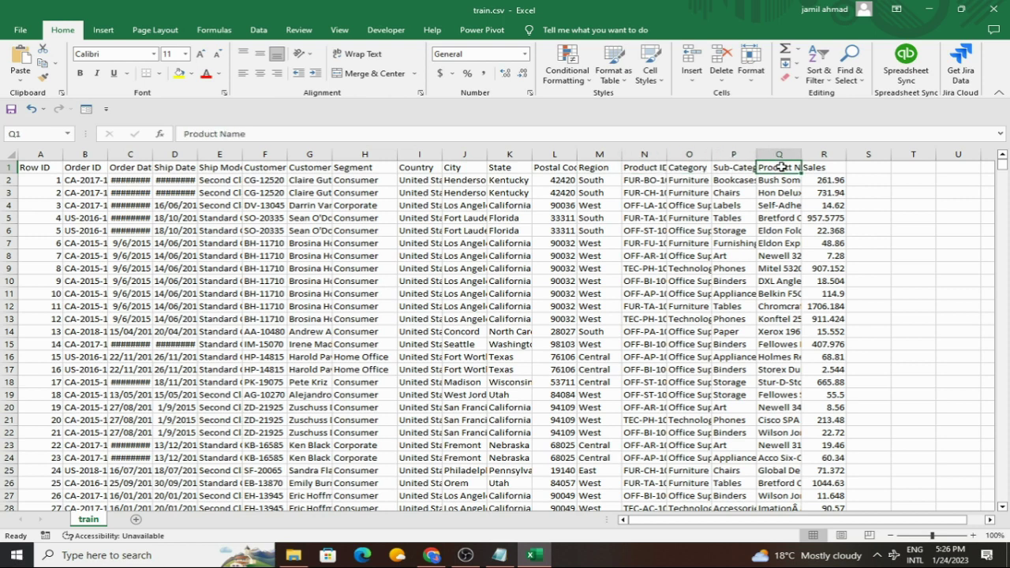
pyautogui.click(825, 167)
pyautogui.click(136, 267)
pyautogui.click(132, 334)
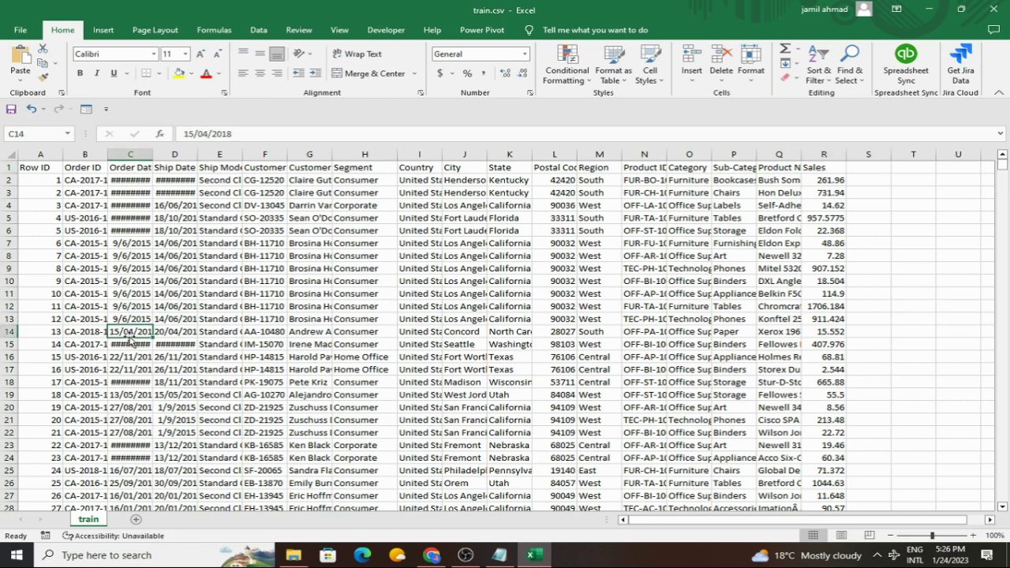
pyautogui.click(88, 308)
# Widen the Order Date column and check sample Ship Mode, Ship Date and customer values
pyautogui.moveTo(158, 153); pyautogui.dragTo(250, 156)
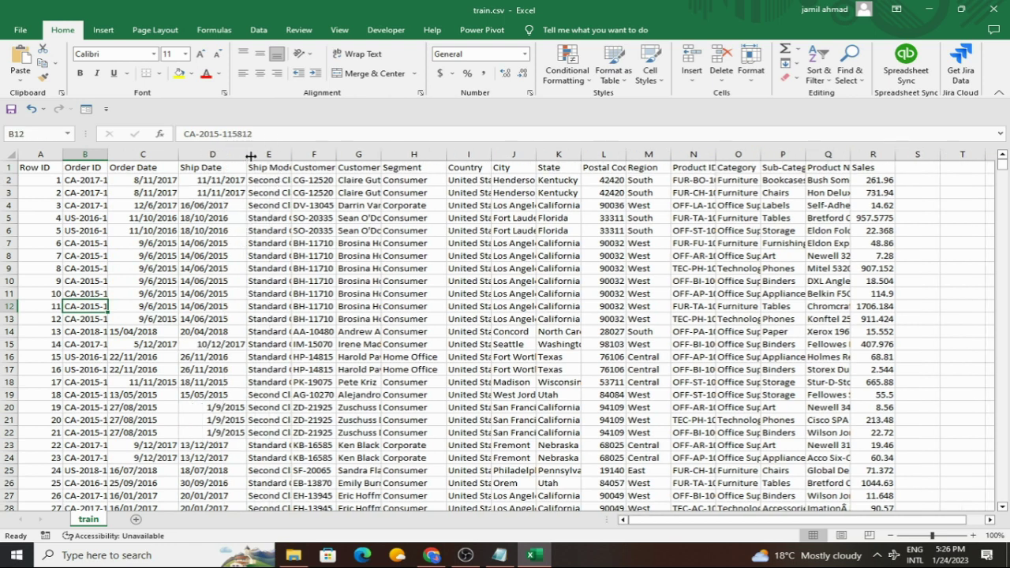
pyautogui.click(266, 357)
pyautogui.click(277, 420)
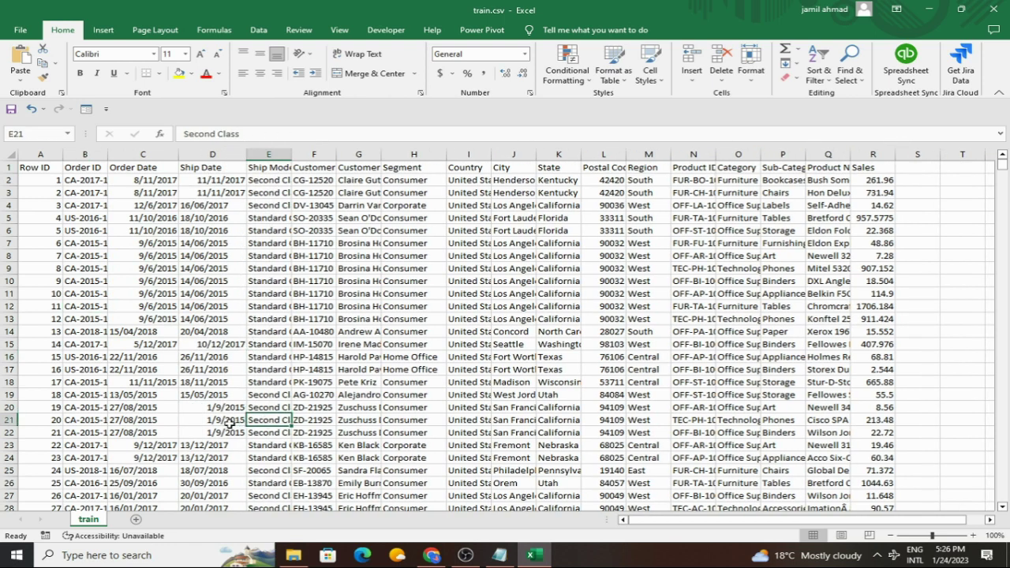
pyautogui.click(224, 422)
pyautogui.click(209, 473)
pyautogui.click(360, 221)
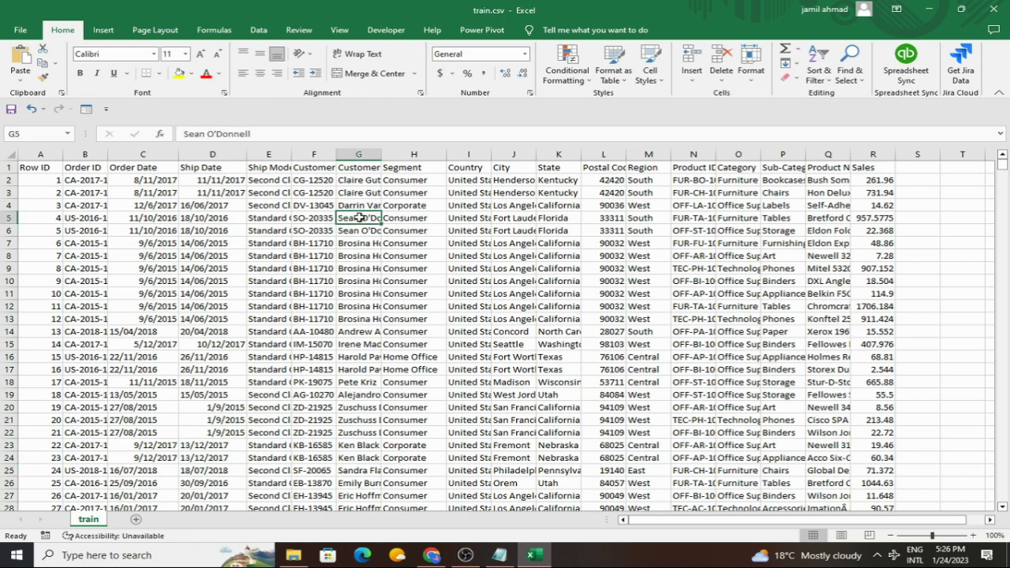
# Auto-fit Customer Name, widen Ship Mode to fit Standard Class, then close saving changes
pyautogui.moveTo(382, 159)
pyautogui.mouseDown()
pyautogui.moveTo(442, 156)
pyautogui.moveTo(391, 156)
pyautogui.mouseUp()
pyautogui.doubleClick(390, 155)
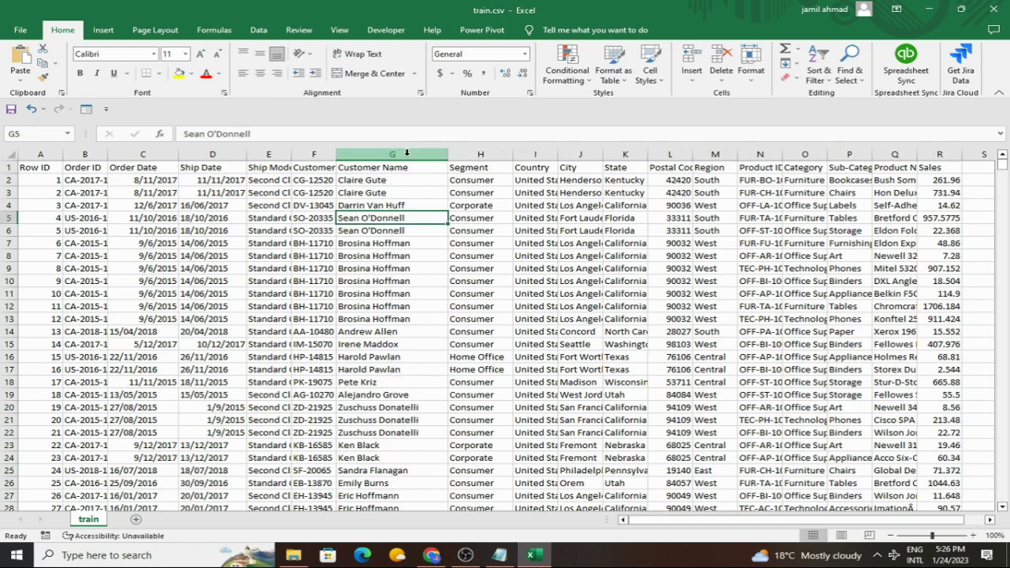
pyautogui.click(403, 281)
pyautogui.click(276, 281)
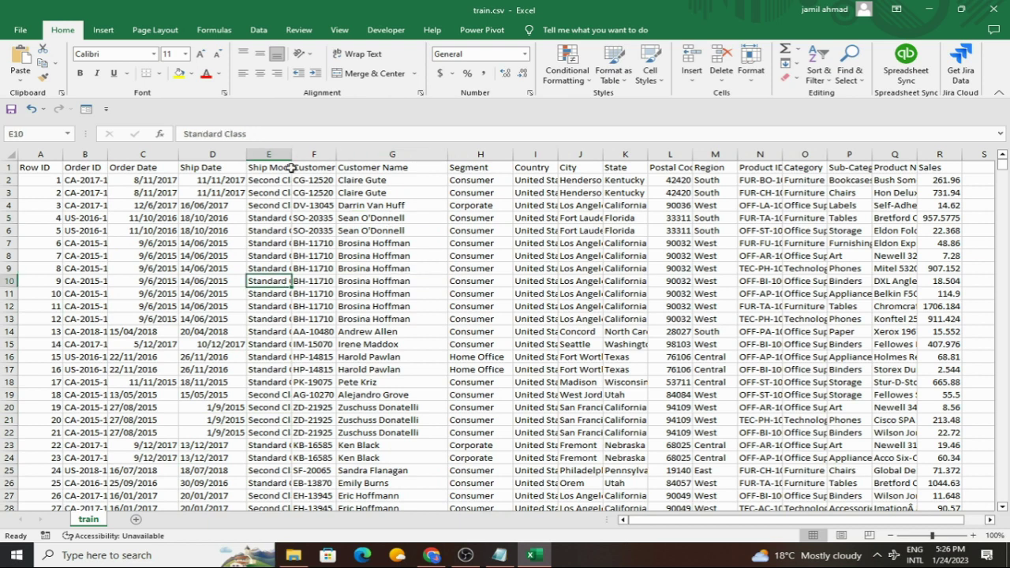
pyautogui.moveTo(293, 150); pyautogui.dragTo(327, 150)
pyautogui.click(312, 243)
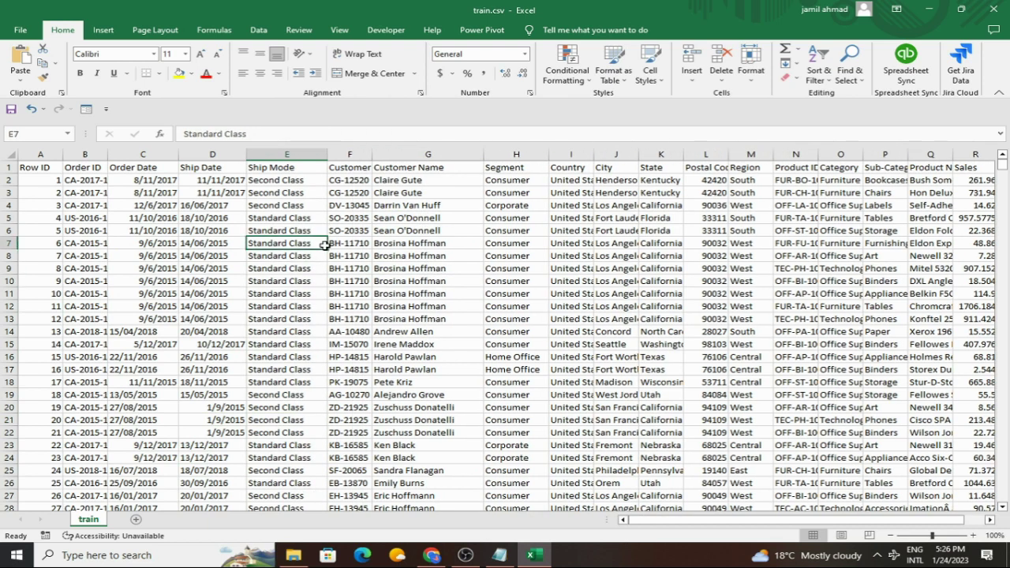
pyautogui.click(994, 6)
pyautogui.click(433, 291)
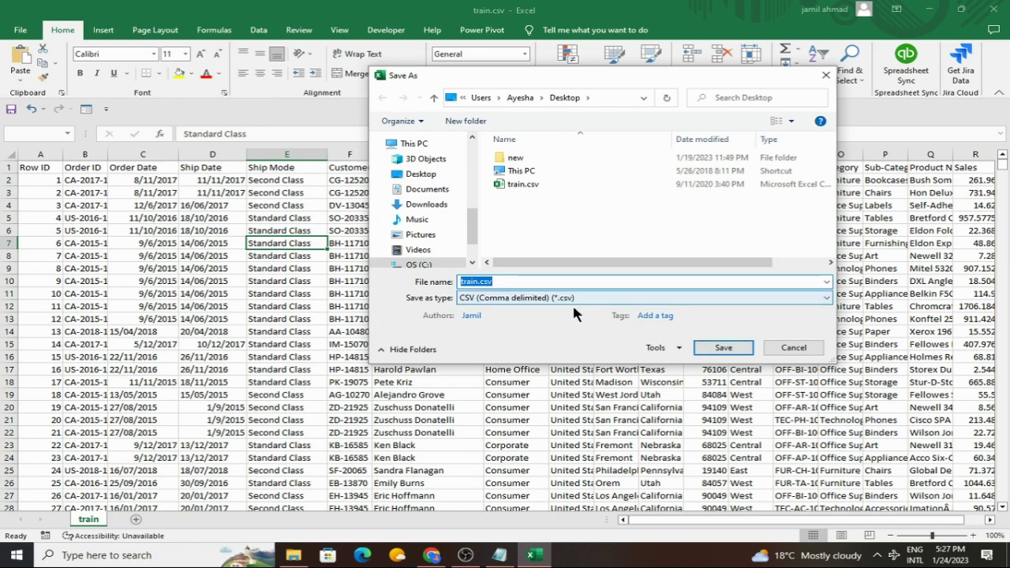
# Save train.csv as CSV (Comma delimited), replacing the existing Desktop copy
pyautogui.click(724, 348)
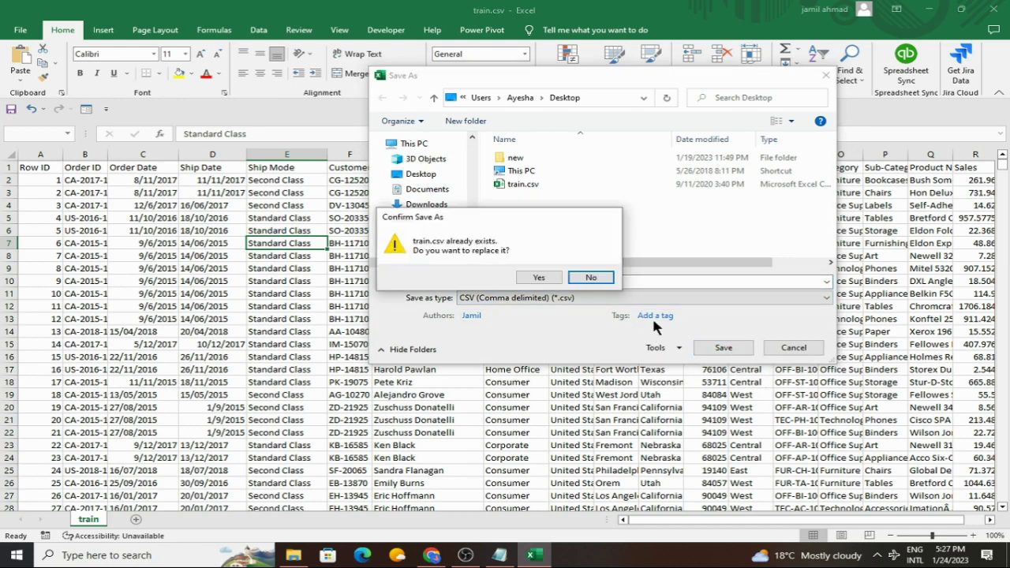
pyautogui.click(541, 277)
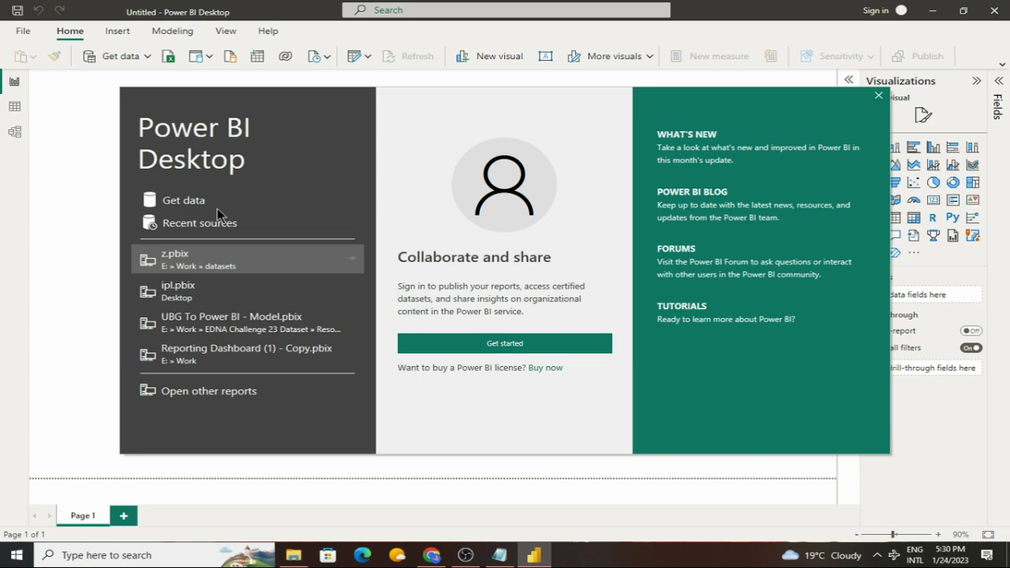
# Dismiss the Power BI start screen and connect to a Text/CSV data source
pyautogui.press('Escape')
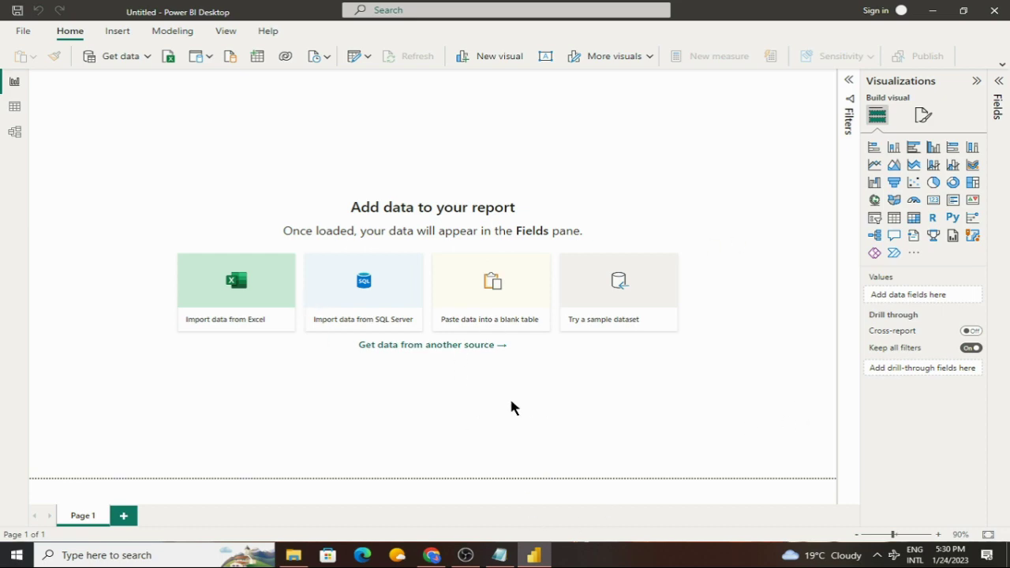
pyautogui.click(432, 345)
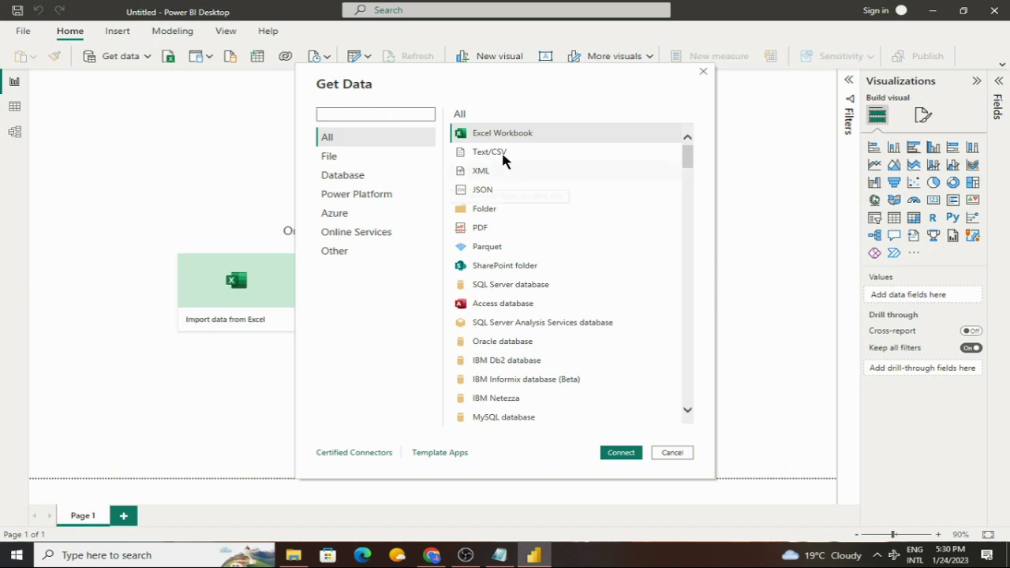
pyautogui.click(556, 152)
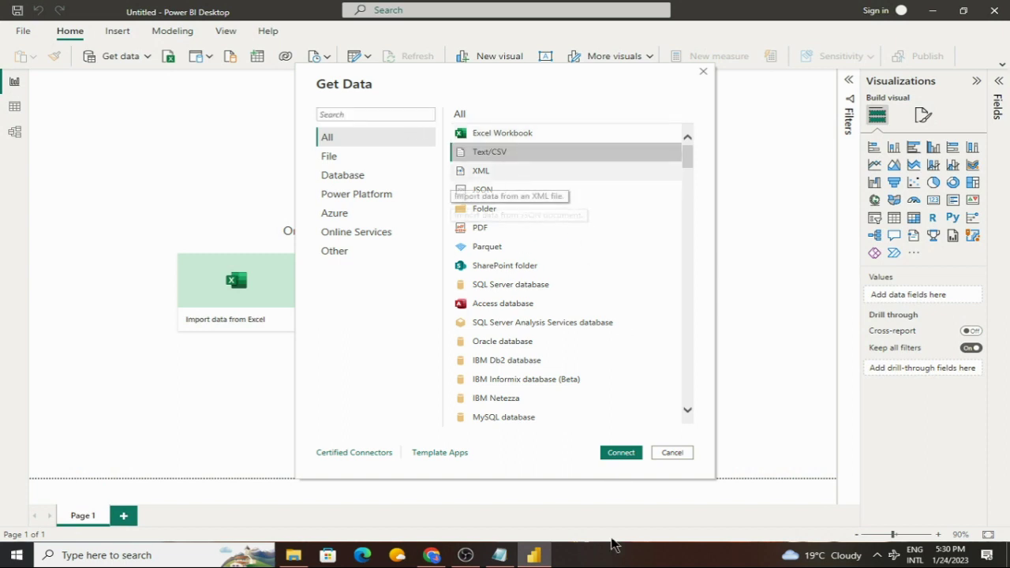
pyautogui.click(432, 555)
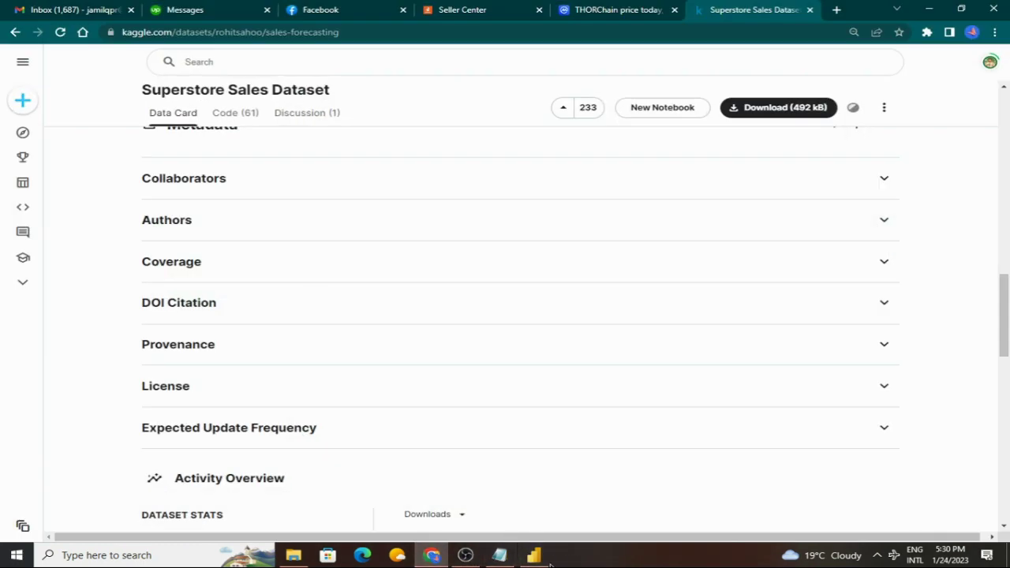
pyautogui.click(536, 558)
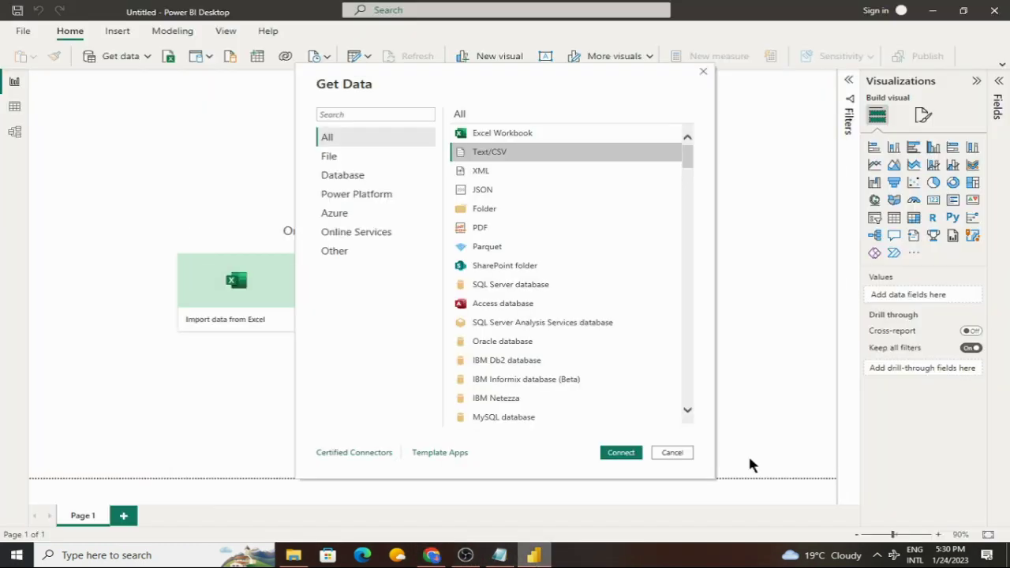
pyautogui.click(621, 453)
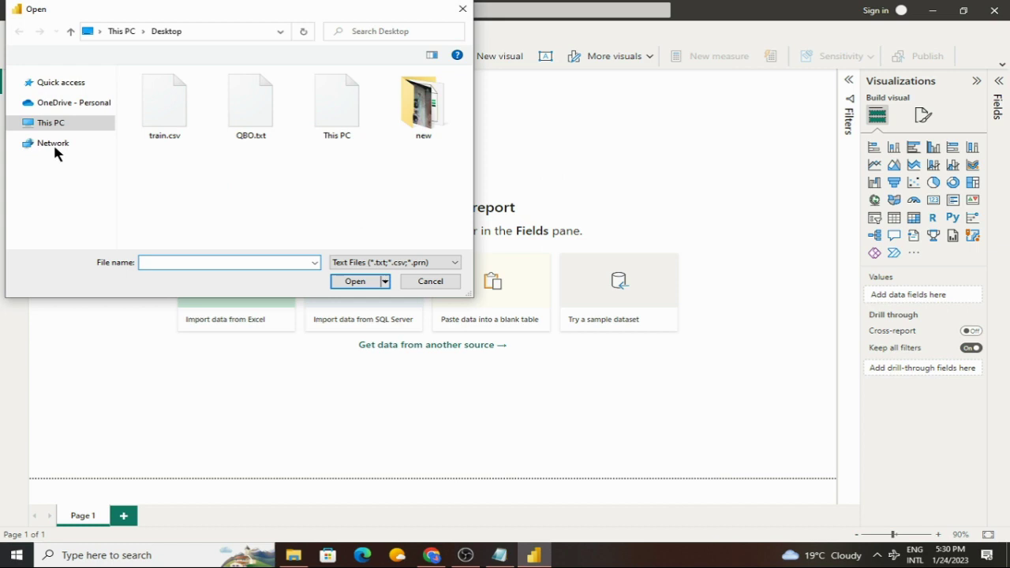
# Open train.csv from the Desktop and load it into the report
pyautogui.click(175, 110)
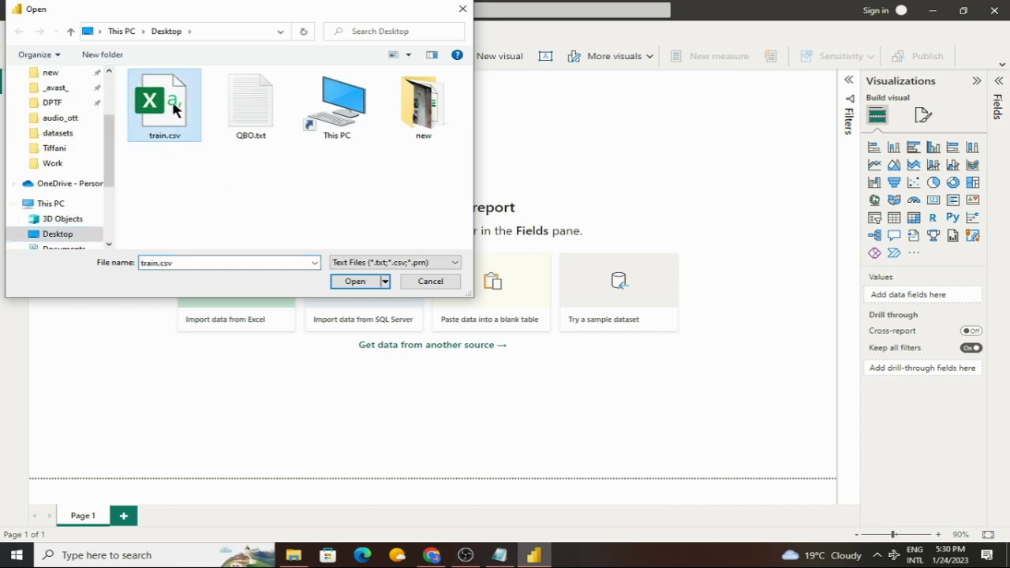
pyautogui.click(357, 282)
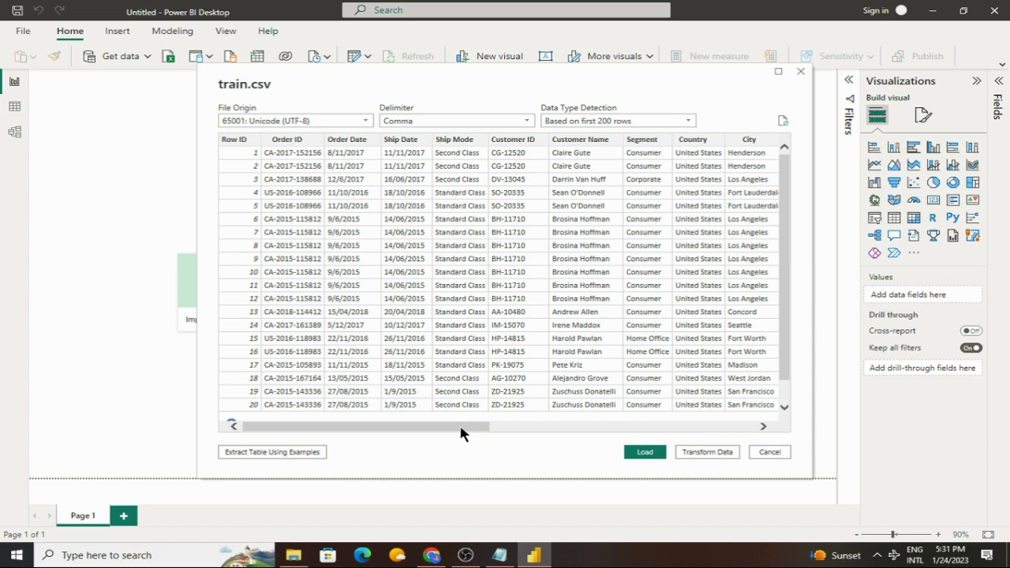
pyautogui.click(647, 461)
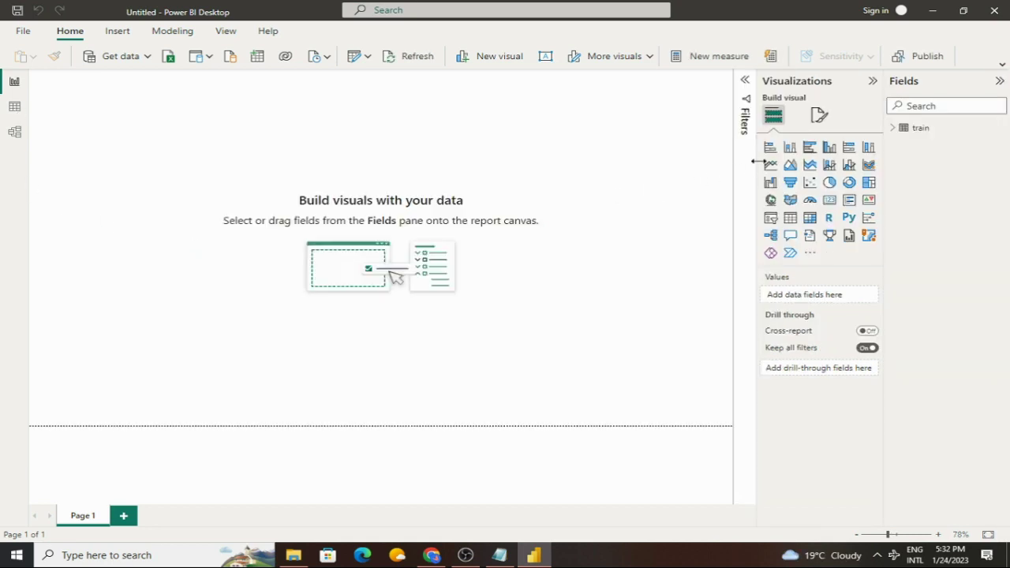
# Switch to Data view and scroll through the train table's rows and columns
pyautogui.click(12, 107)
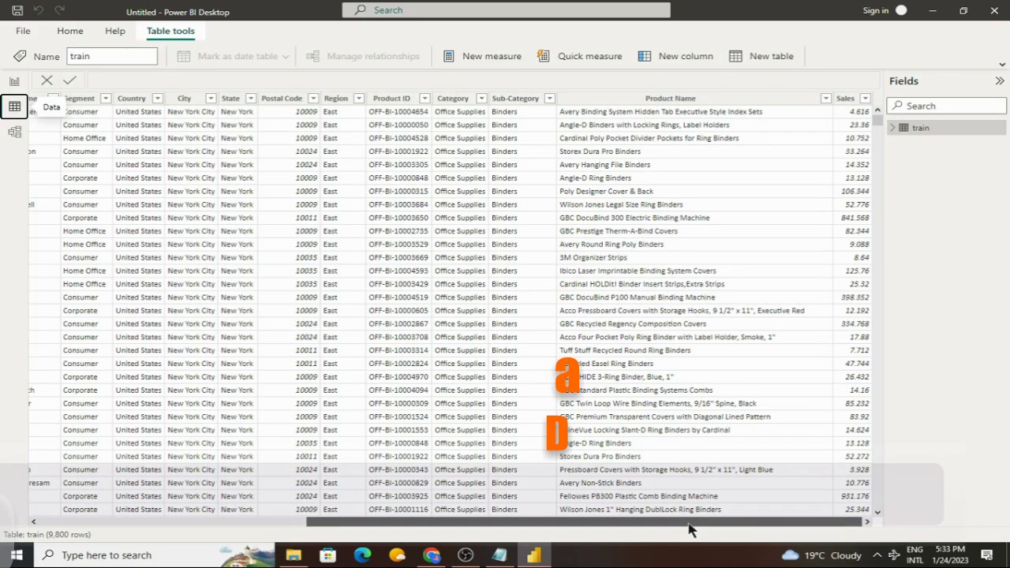
pyautogui.scroll(-10, 831, 338)
pyautogui.scroll(-10, 575, 468)
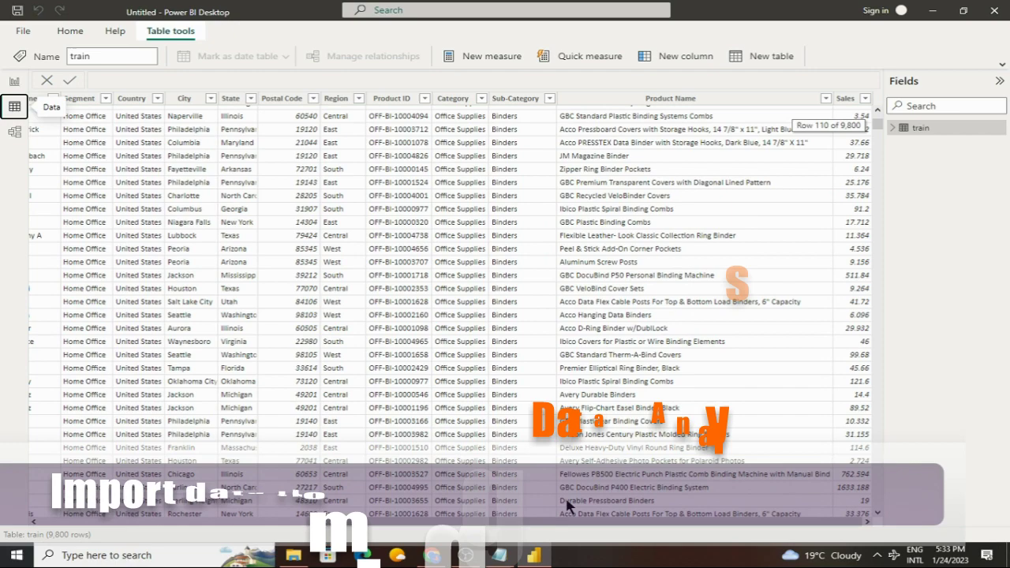
pyautogui.moveTo(463, 520); pyautogui.dragTo(181, 534)
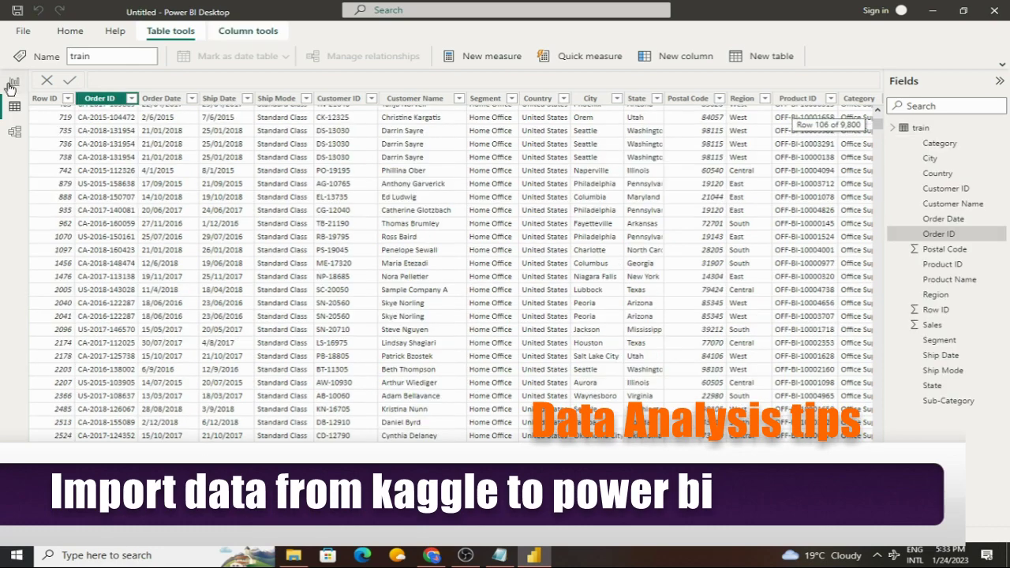
# Add an empty table visual to the report canvas and move it lower
pyautogui.click(14, 82)
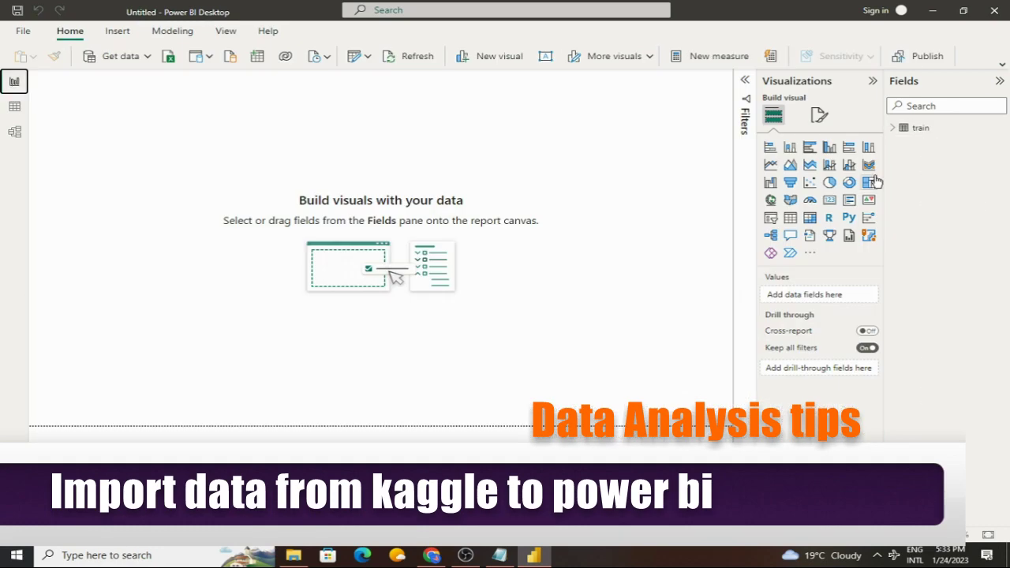
pyautogui.click(893, 128)
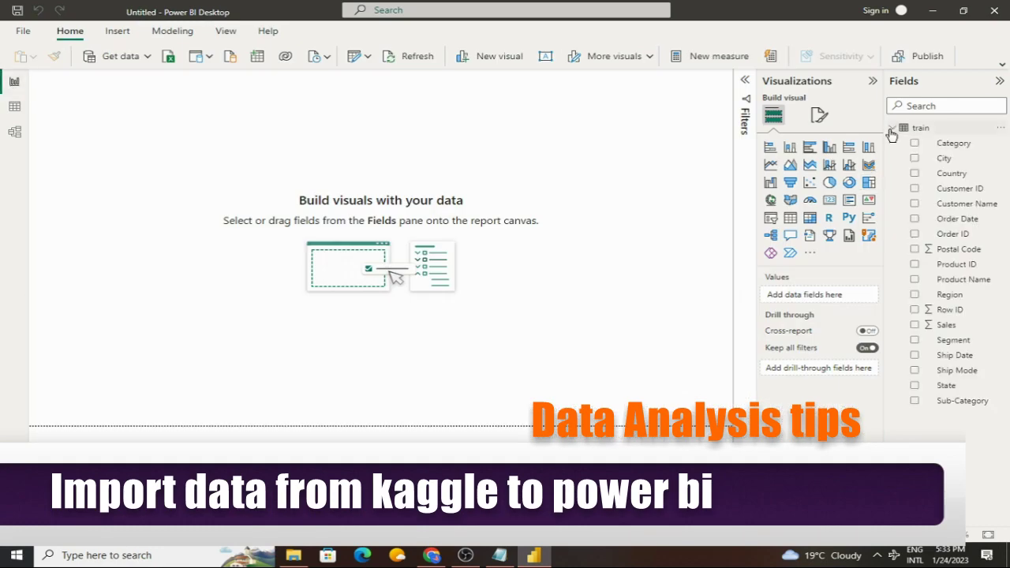
pyautogui.click(794, 226)
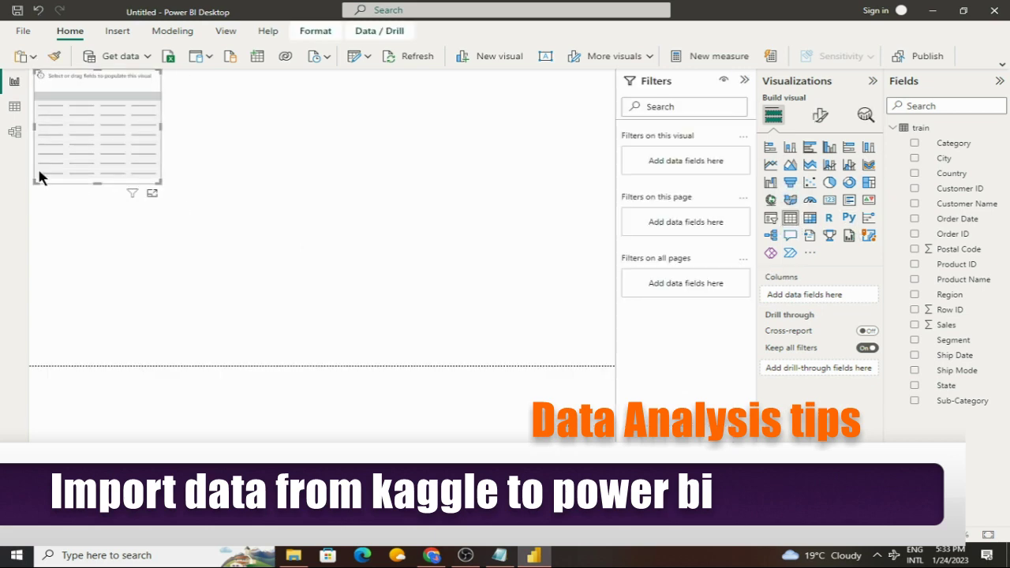
pyautogui.moveTo(87, 99); pyautogui.dragTo(127, 227)
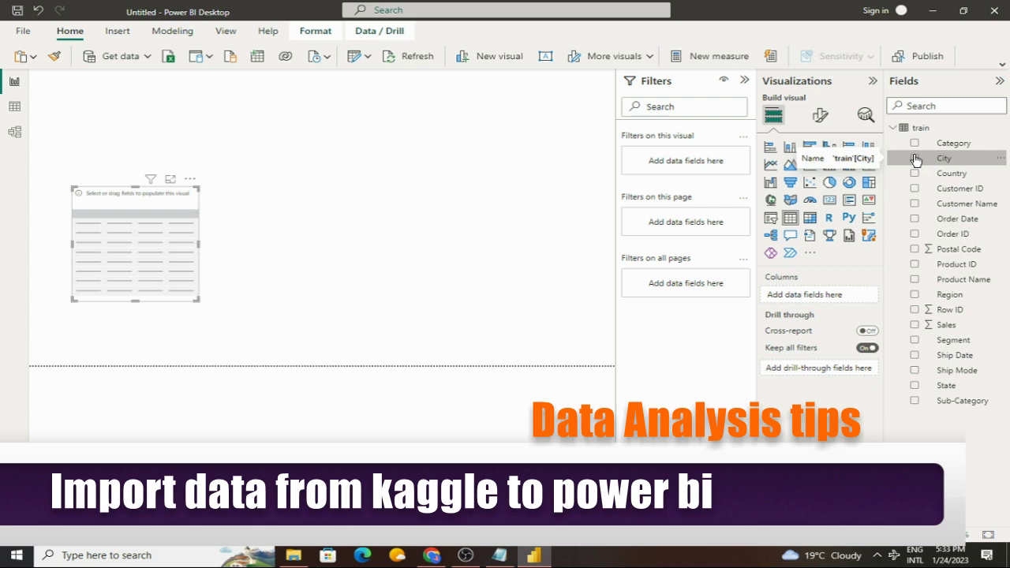
# Fill the table with City and Sum of Sales, then stretch it taller to show more cities
pyautogui.doubleClick(944, 158)
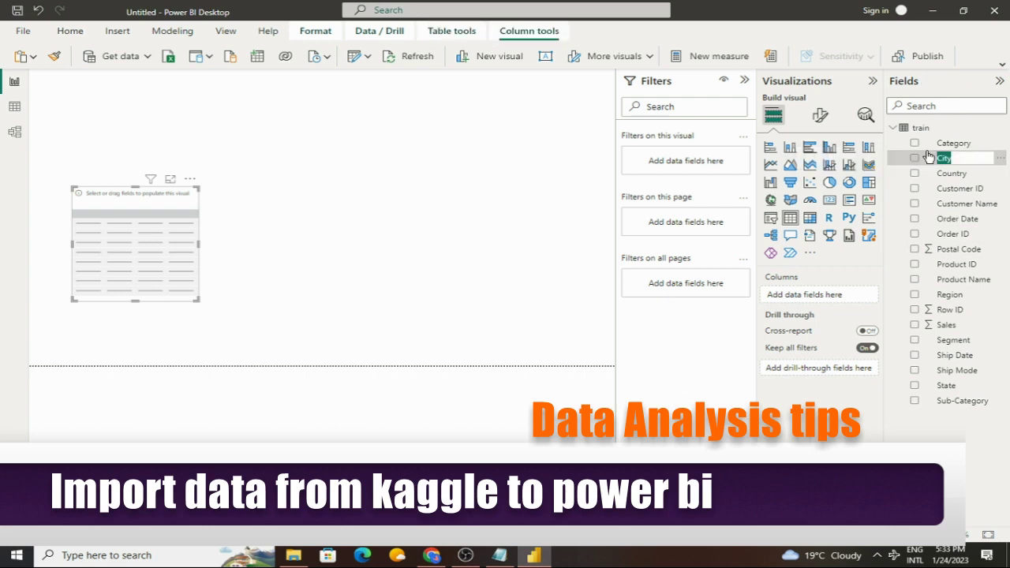
pyautogui.click(916, 158)
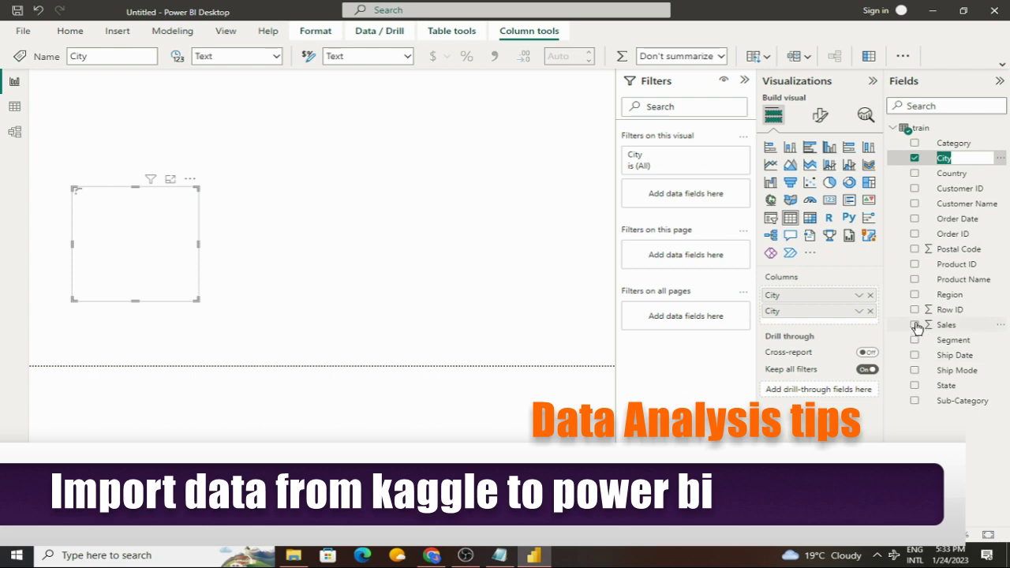
pyautogui.click(915, 326)
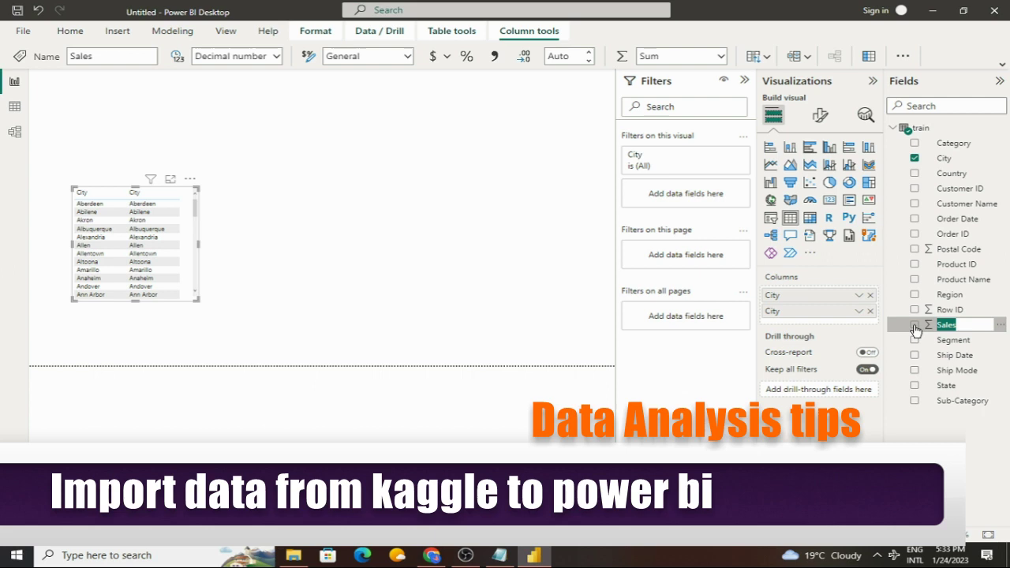
pyautogui.click(871, 311)
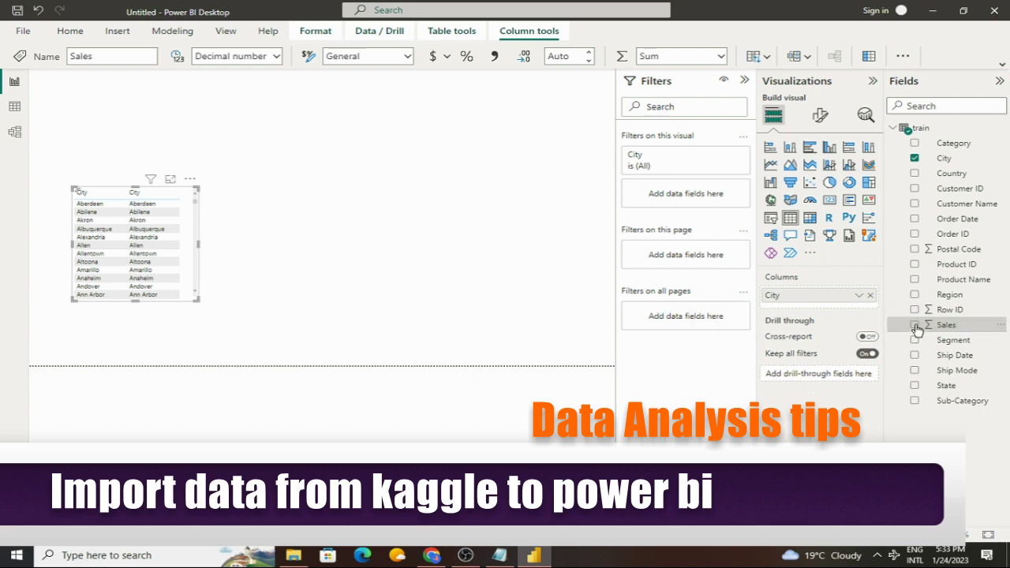
pyautogui.click(915, 325)
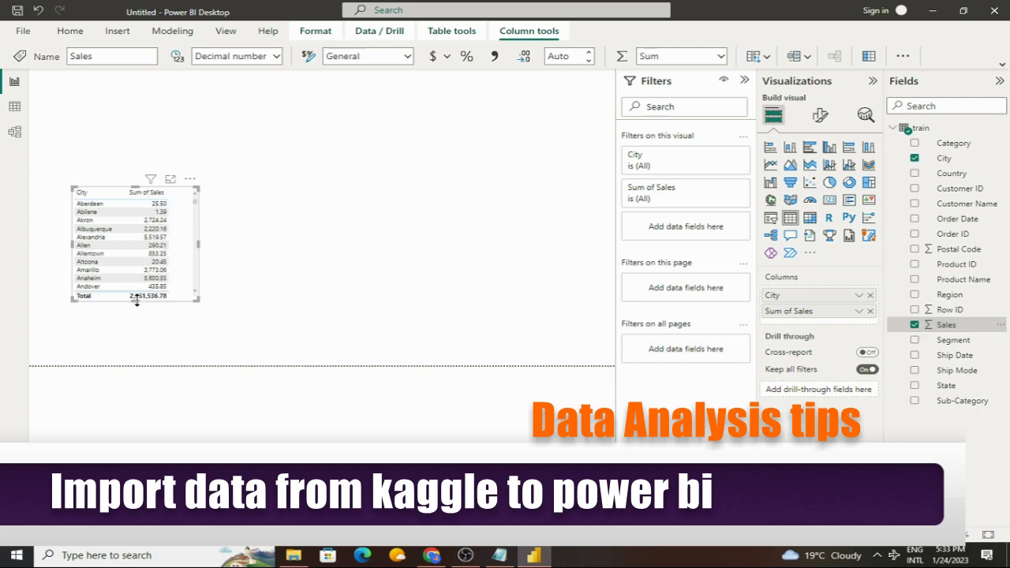
pyautogui.moveTo(137, 299); pyautogui.dragTo(130, 344)
pyautogui.moveTo(178, 264); pyautogui.dragTo(186, 187)
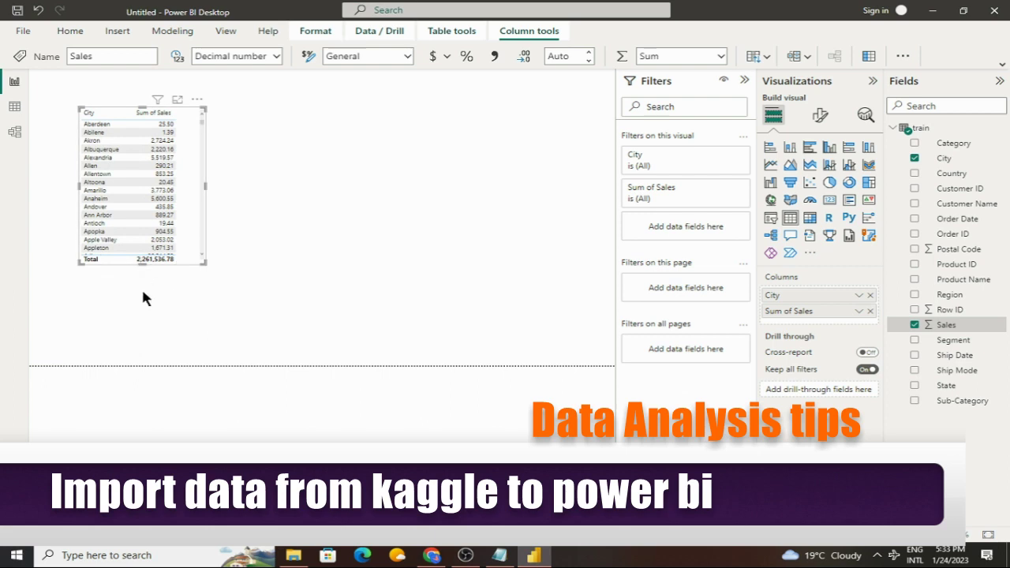
pyautogui.moveTo(142, 263); pyautogui.dragTo(142, 336)
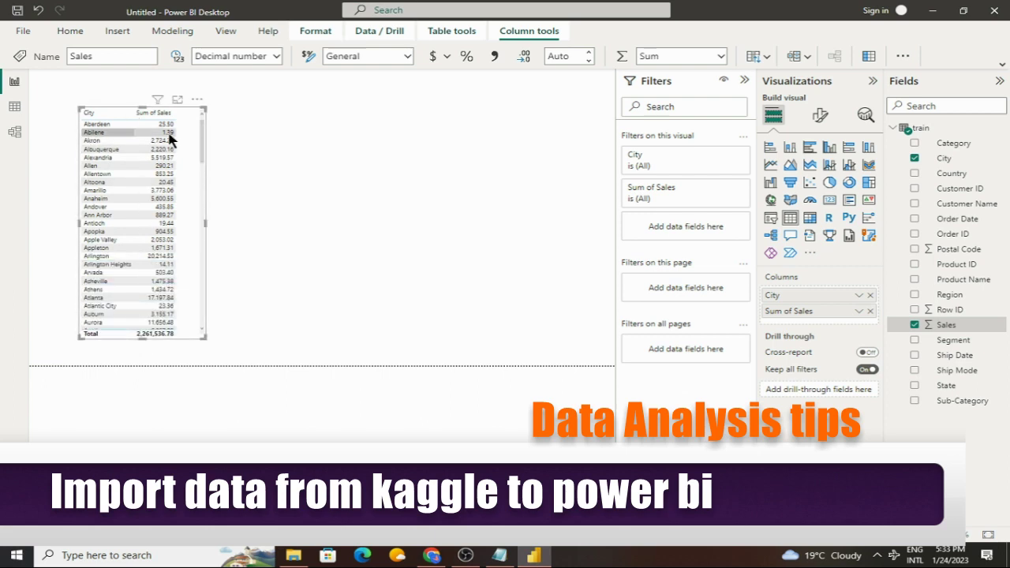
pyautogui.click(178, 101)
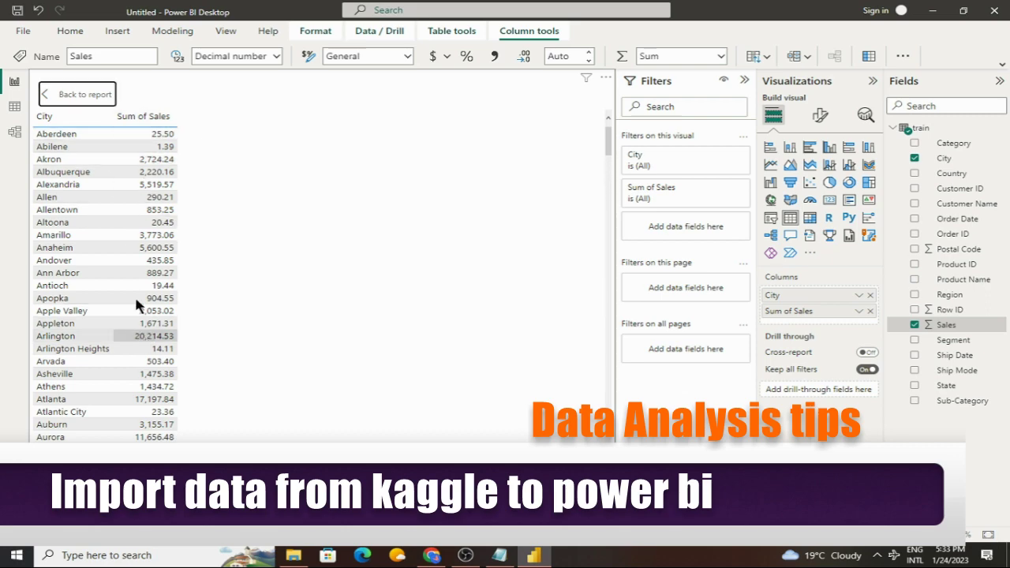
pyautogui.scroll(-10, 98, 264)
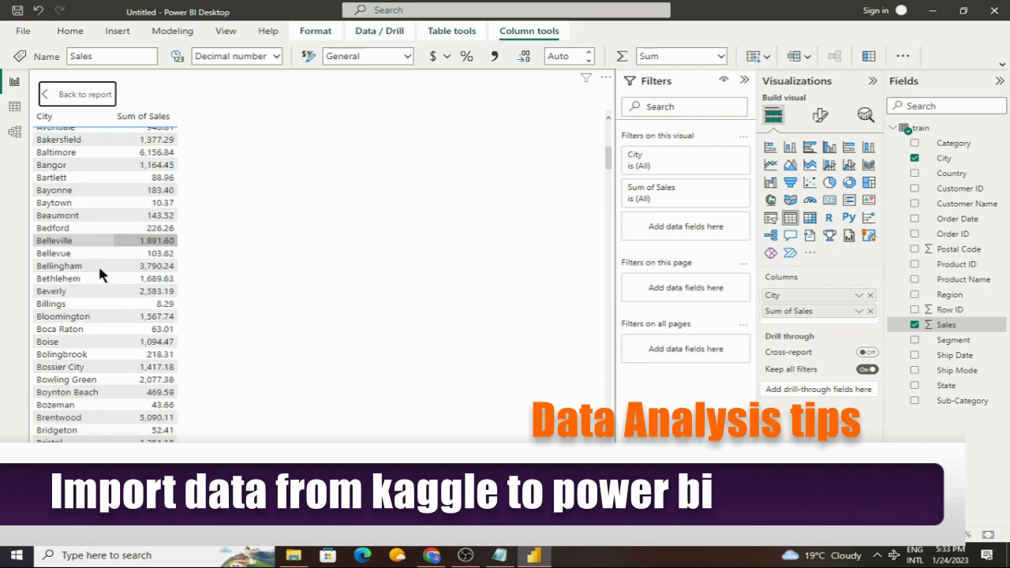
pyautogui.scroll(-20, 98, 264)
pyautogui.scroll(-20, 98, 268)
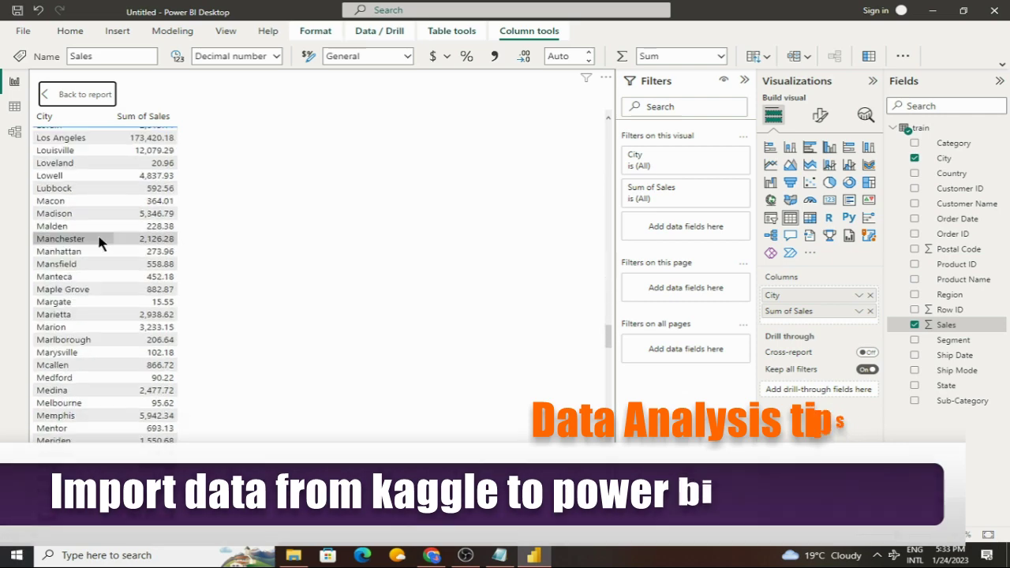
pyautogui.scroll(-20, 99, 243)
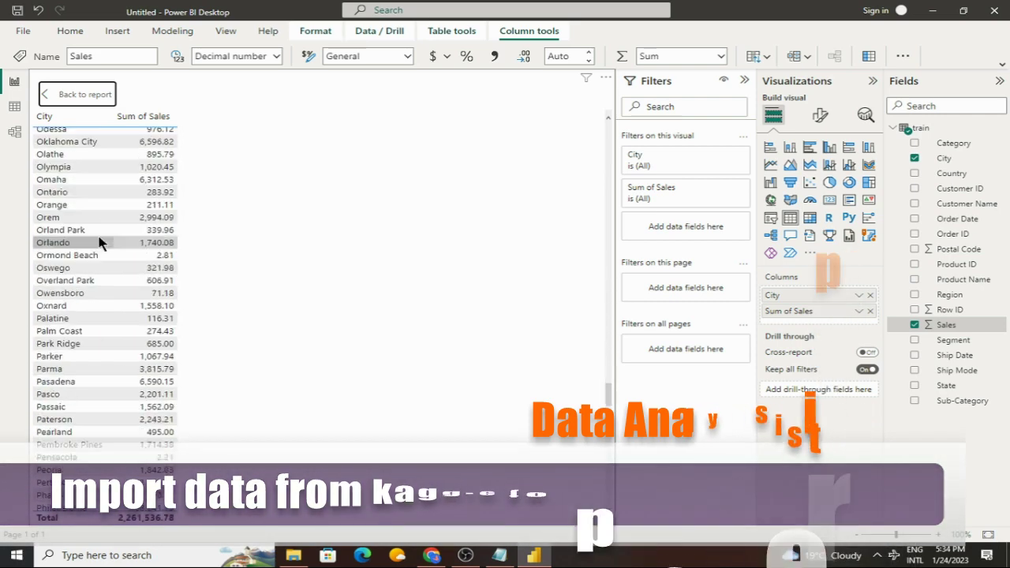
pyautogui.scroll(10, 83, 318)
pyautogui.scroll(20, 81, 310)
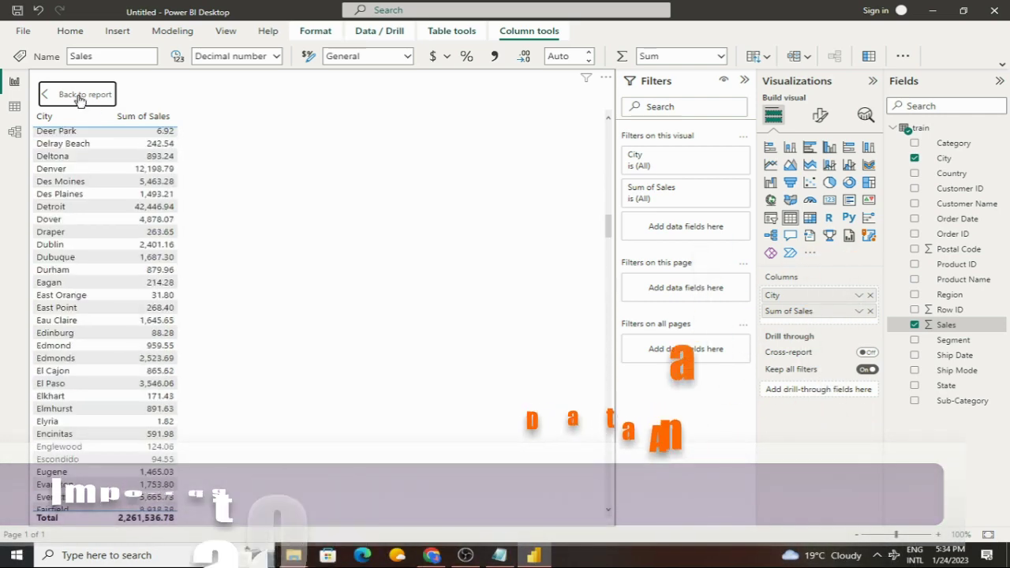
pyautogui.click(45, 94)
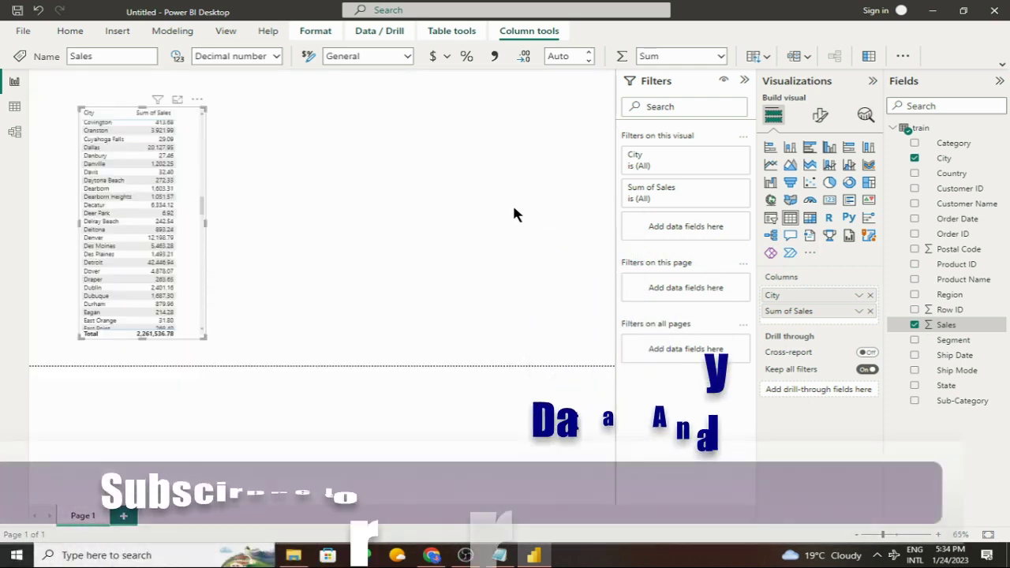
# Add a slicer beside the sales table using the Order Date field
pyautogui.click(513, 207)
pyautogui.click(771, 219)
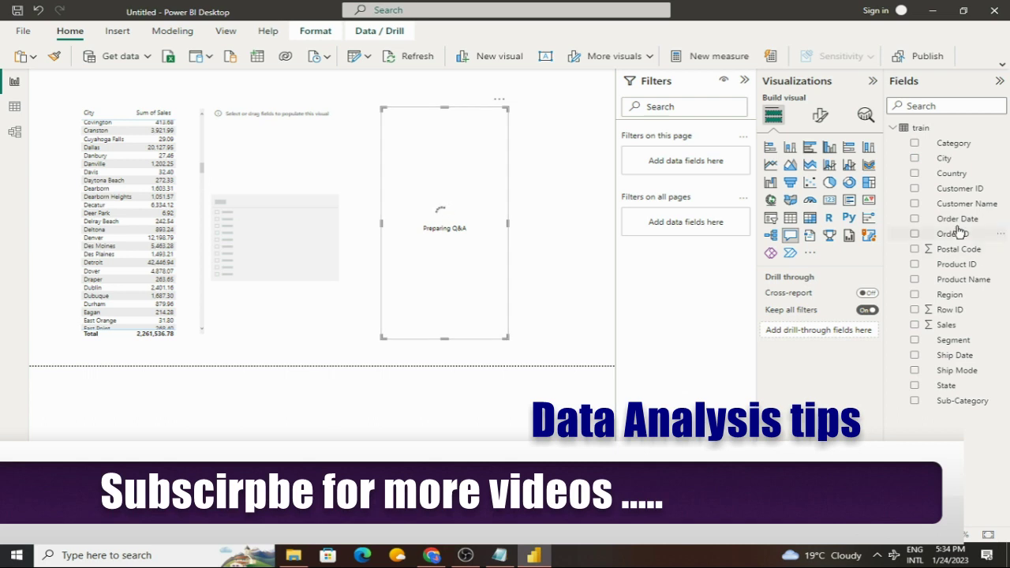
pyautogui.moveTo(958, 219); pyautogui.dragTo(319, 101)
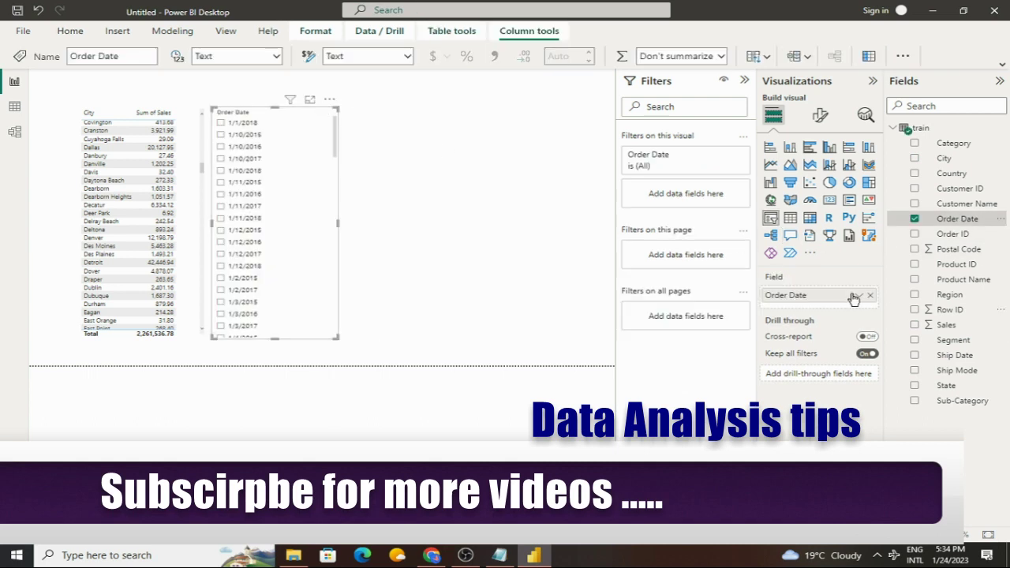
# Change Order Date's data type from Text to Date
pyautogui.click(277, 60)
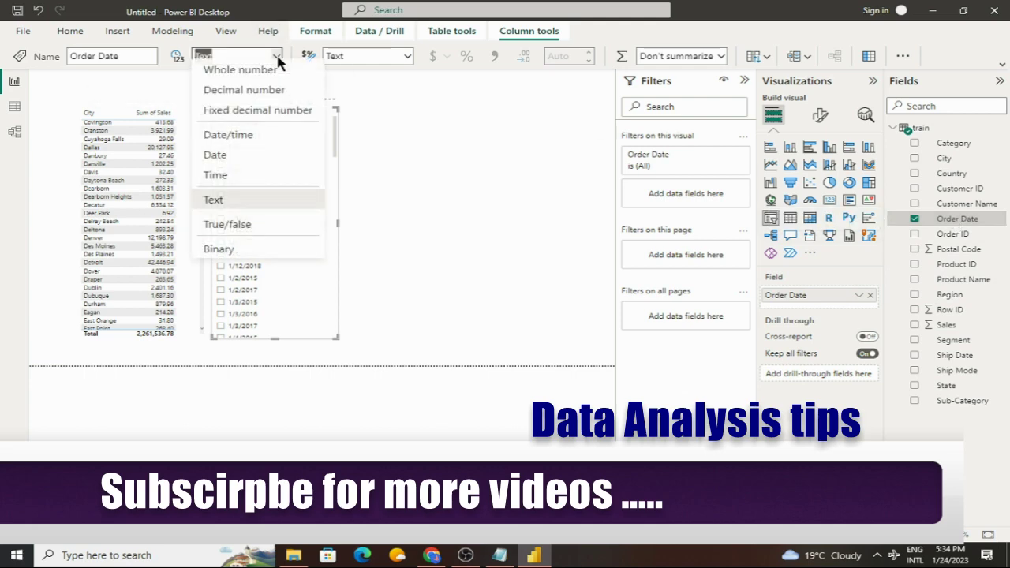
pyautogui.click(238, 161)
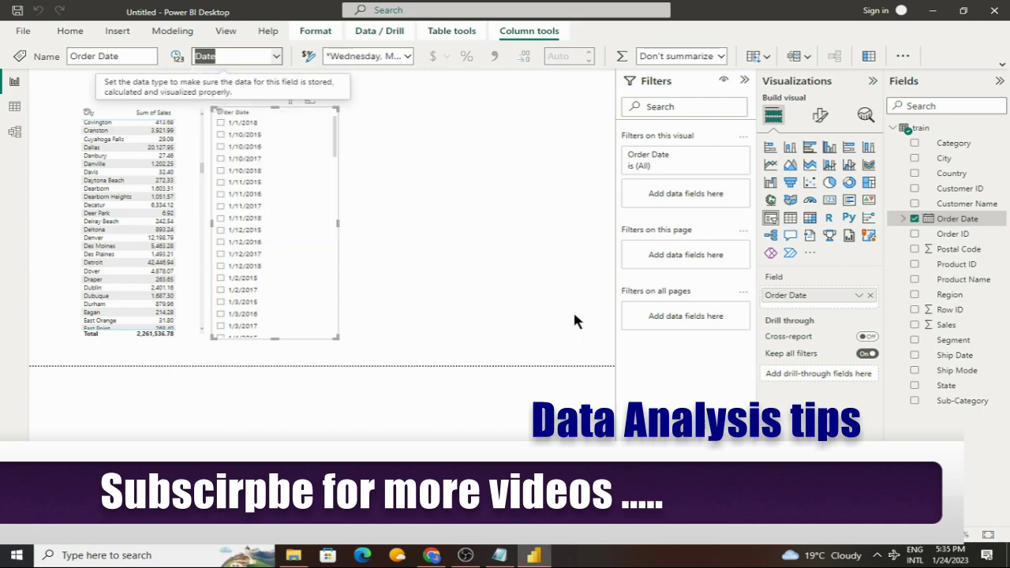
pyautogui.click(905, 218)
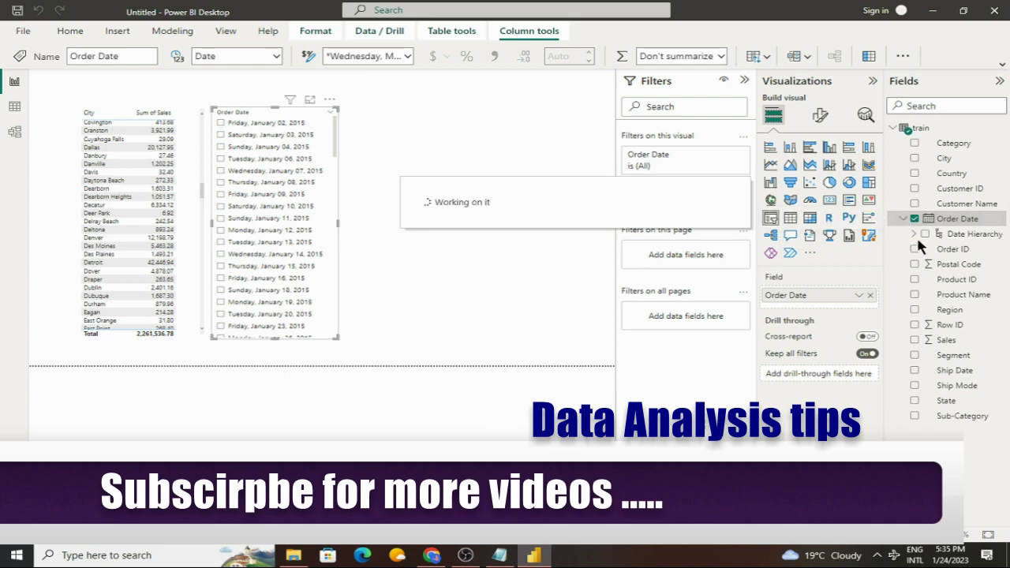
# Switch the slicer to Order Date's Year level and select 2017 to filter the city table
pyautogui.click(916, 236)
pyautogui.moveTo(981, 255); pyautogui.dragTo(845, 314)
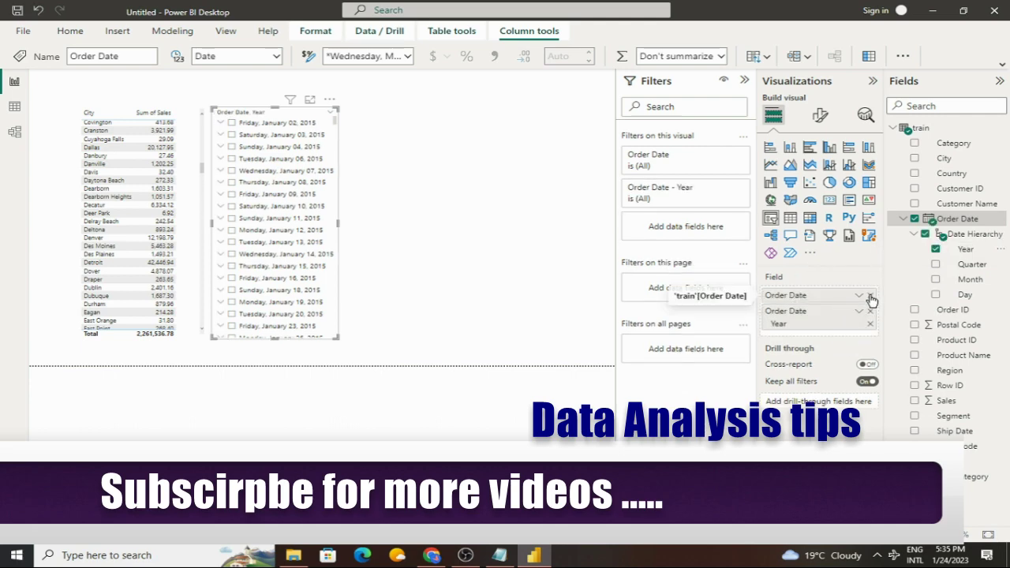
pyautogui.click(871, 295)
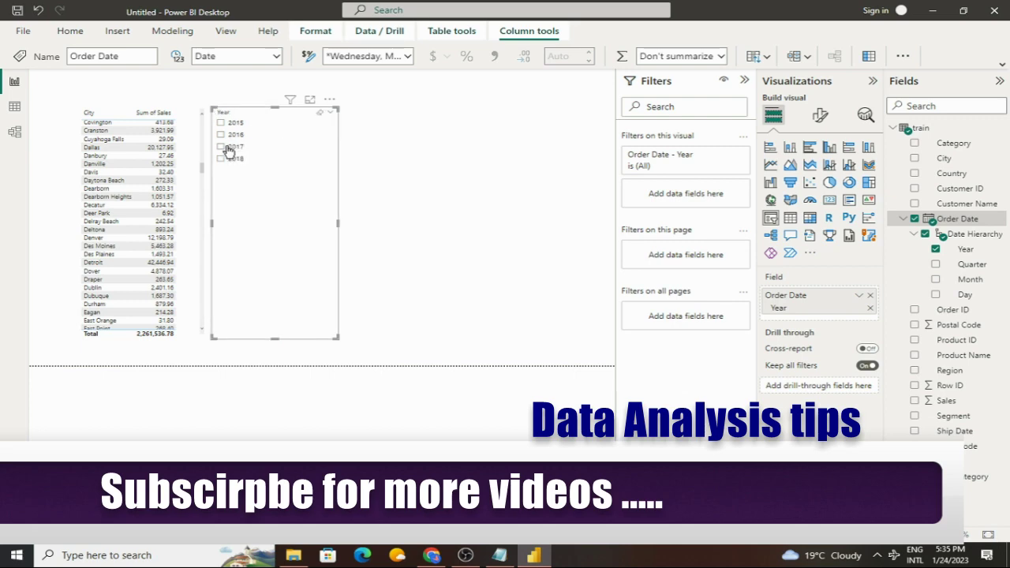
pyautogui.click(248, 150)
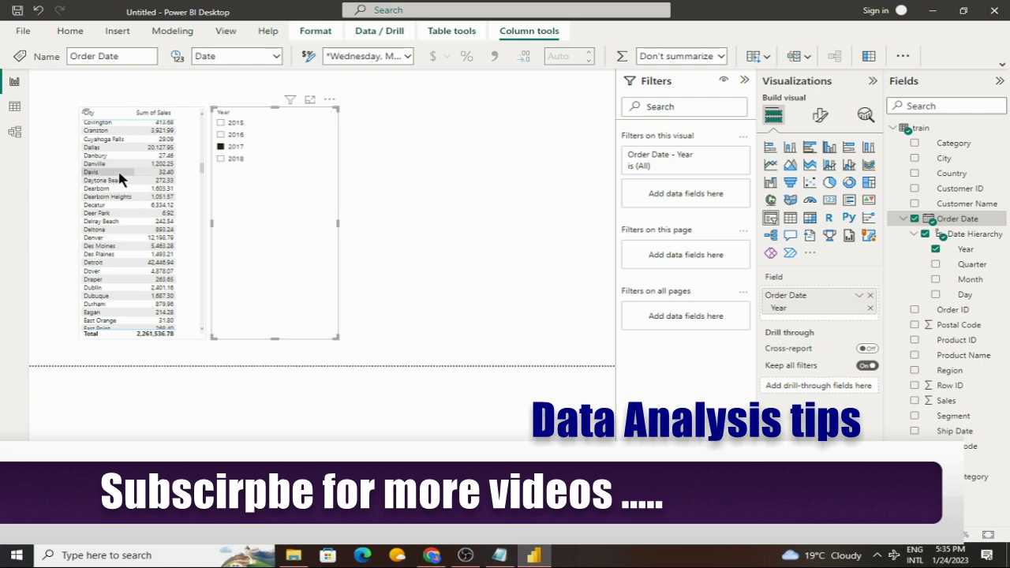
pyautogui.scroll(5, 118, 182)
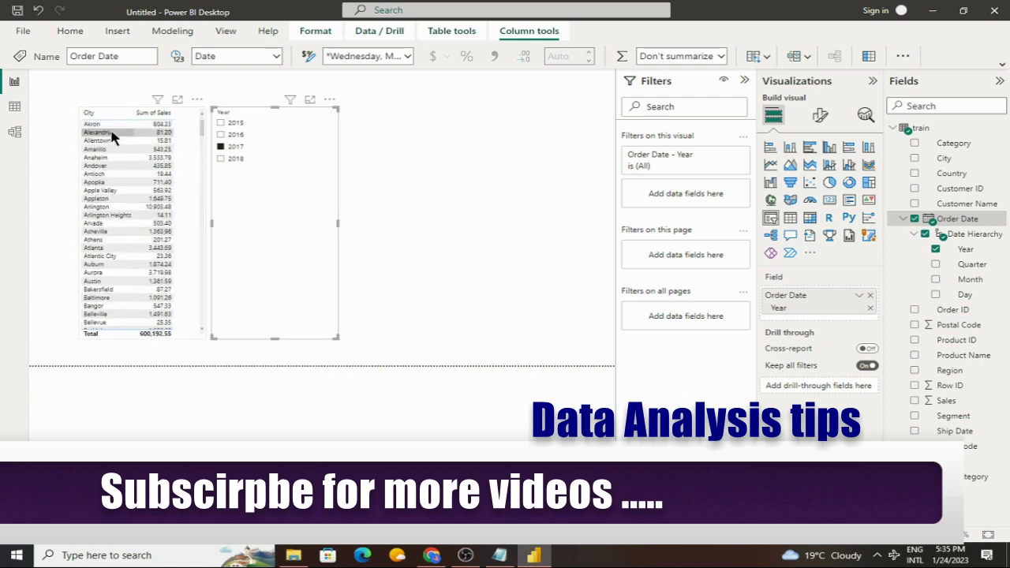